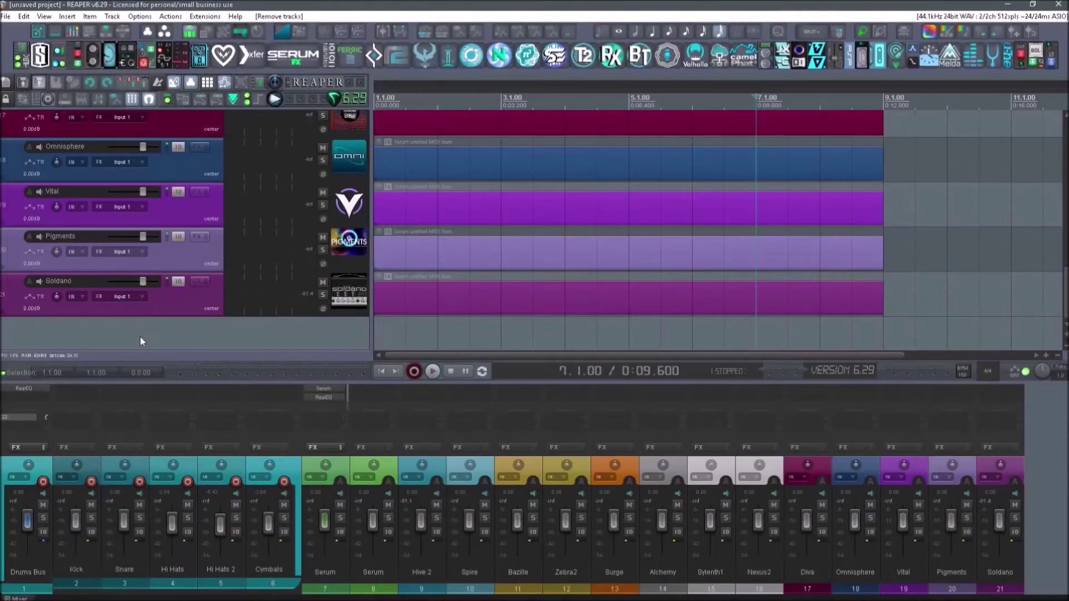
Step: Open the Auto Color/Icon/Layout rules window from the SWS extension
left_click(205, 16)
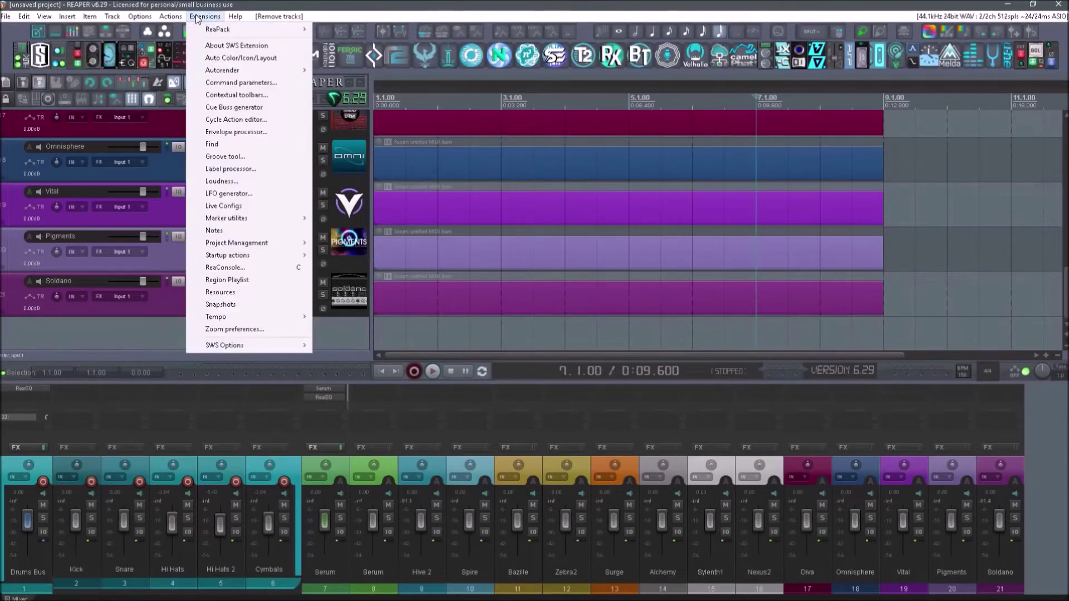
left_click(231, 59)
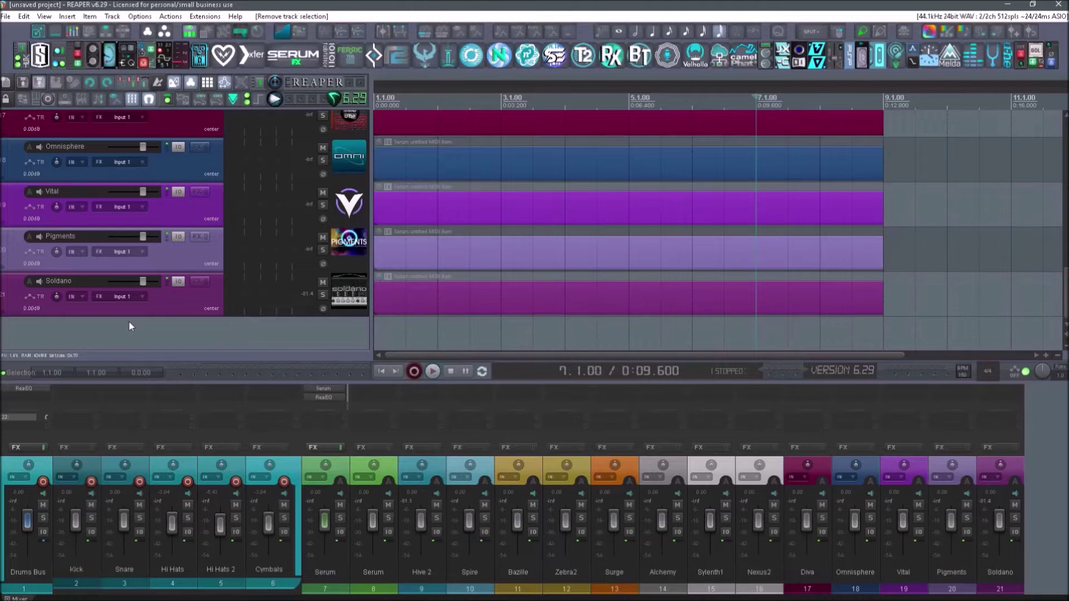
Step: Add a track named Vital below the Soldano track and draw a media item on it from bar 1 to bar 9
right_click(129, 322)
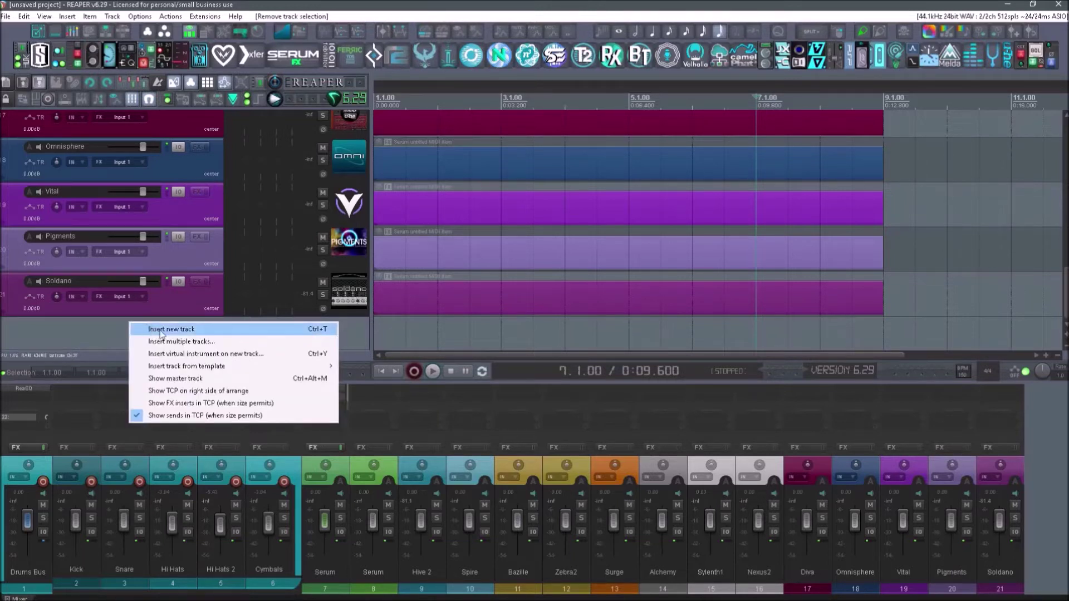
left_click(161, 330)
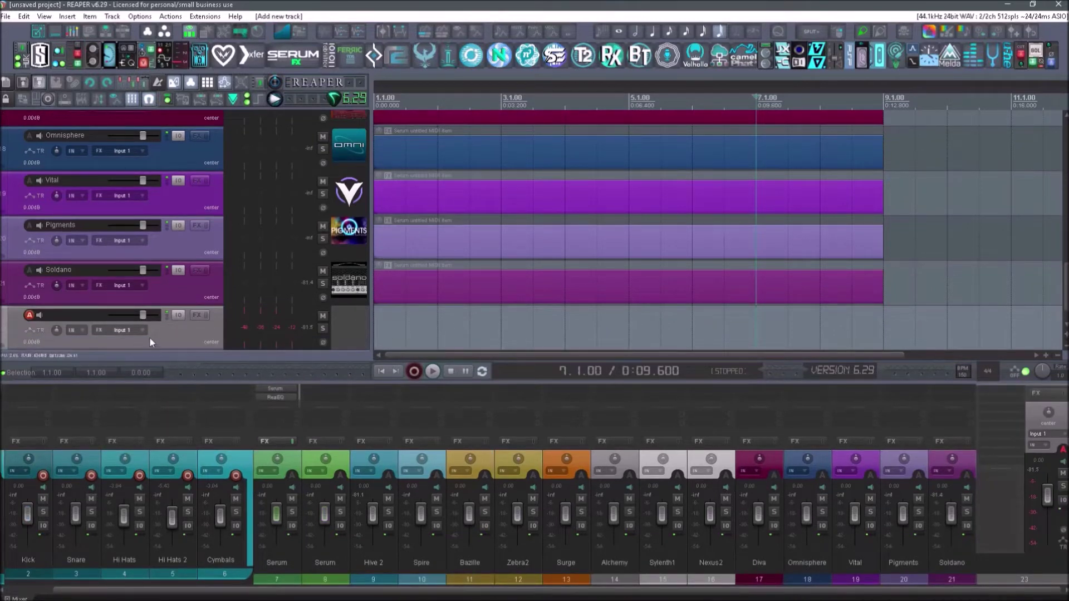
double_click(80, 315)
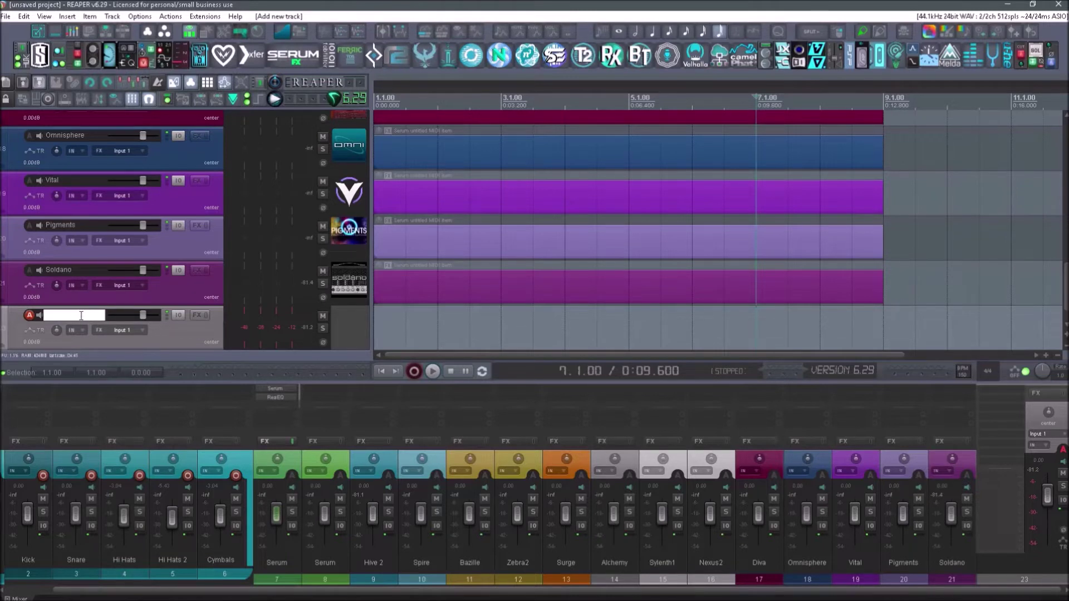
type("Vital")
key("Return")
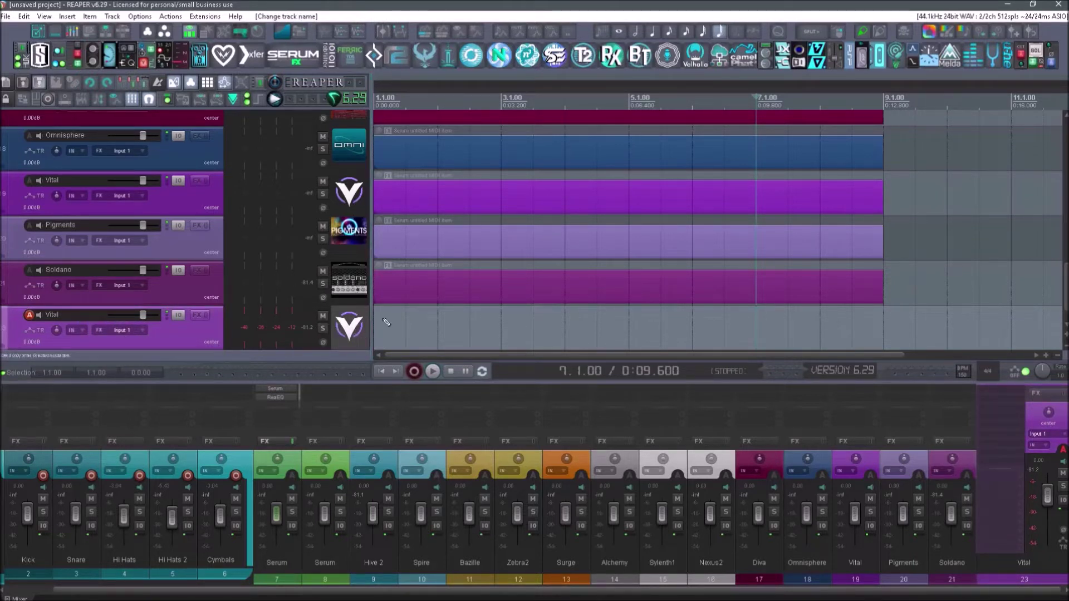
left_click_drag(386, 322, 890, 324)
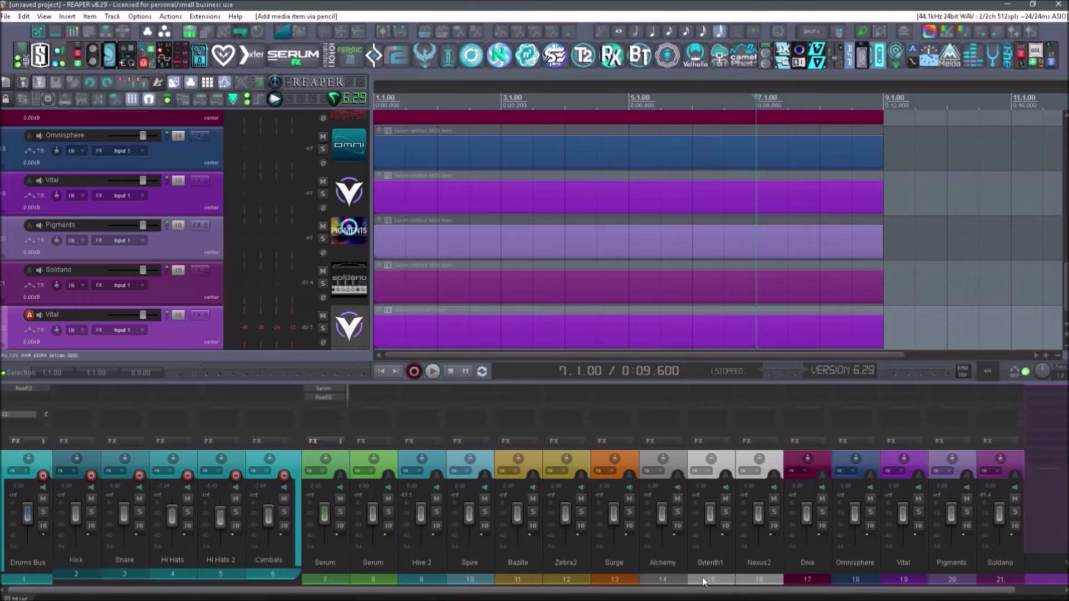
scroll(984, 582, "left", 1)
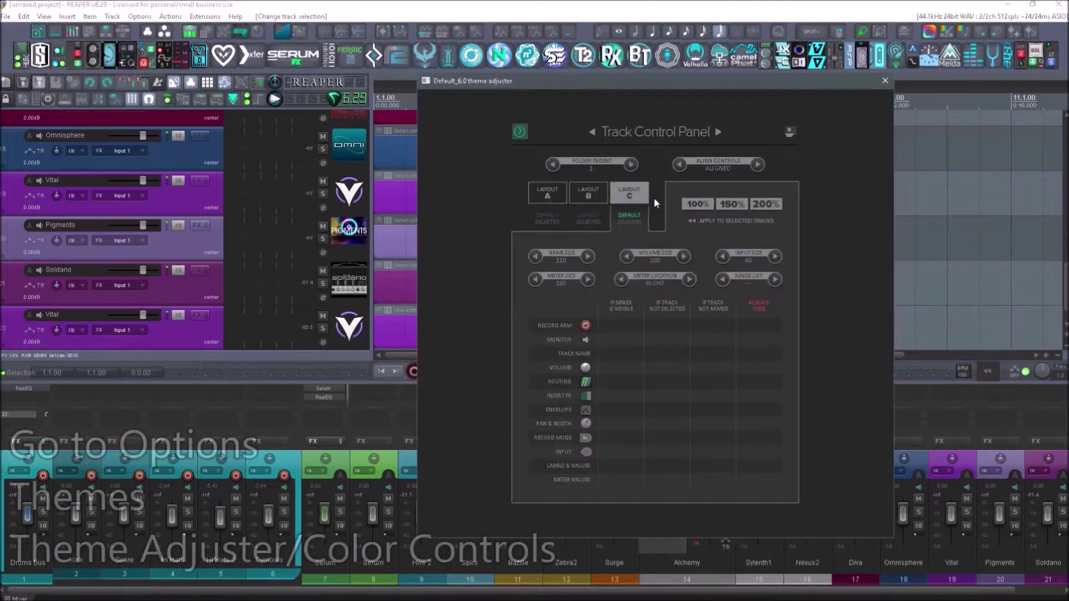
Step: Switch the theme adjuster to the Mixer Control Panel page and locate its Show Icons option
left_click(717, 131)
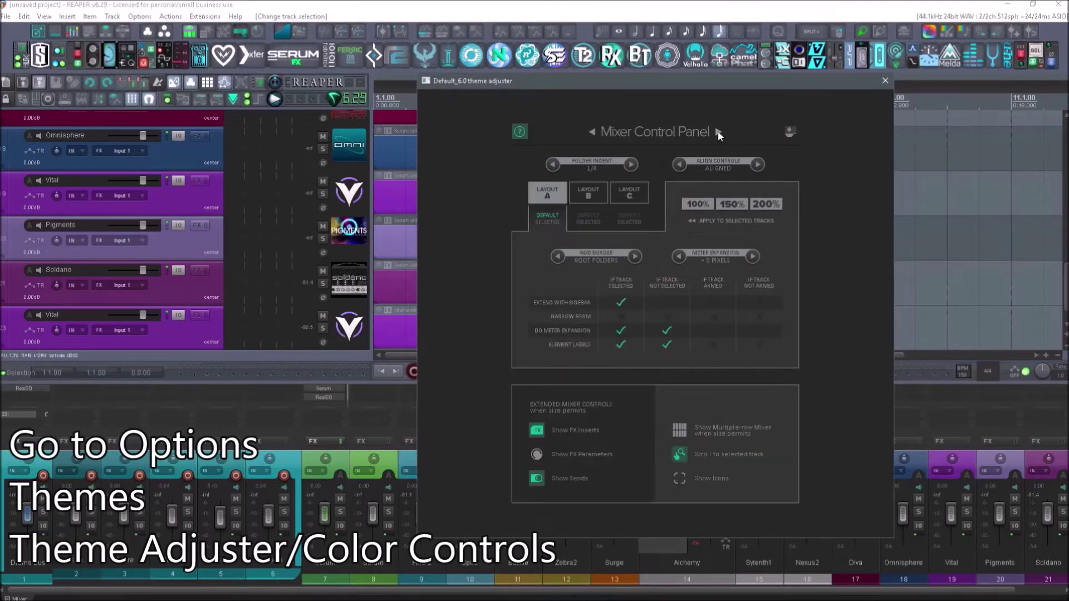
mouse_move(731, 454)
left_click(679, 482)
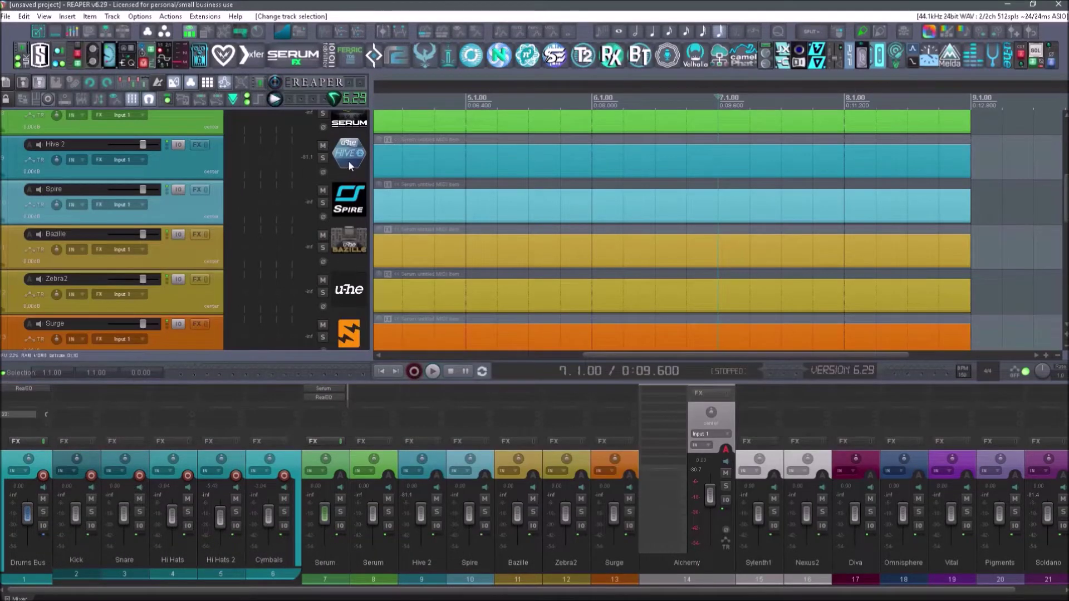
Step: Look through the icons in the track list and select the second Serum track
scroll(348, 161, "up", 2)
scroll(349, 148, "down", 5)
scroll(346, 199, "up", 6)
scroll(344, 173, "down", 2)
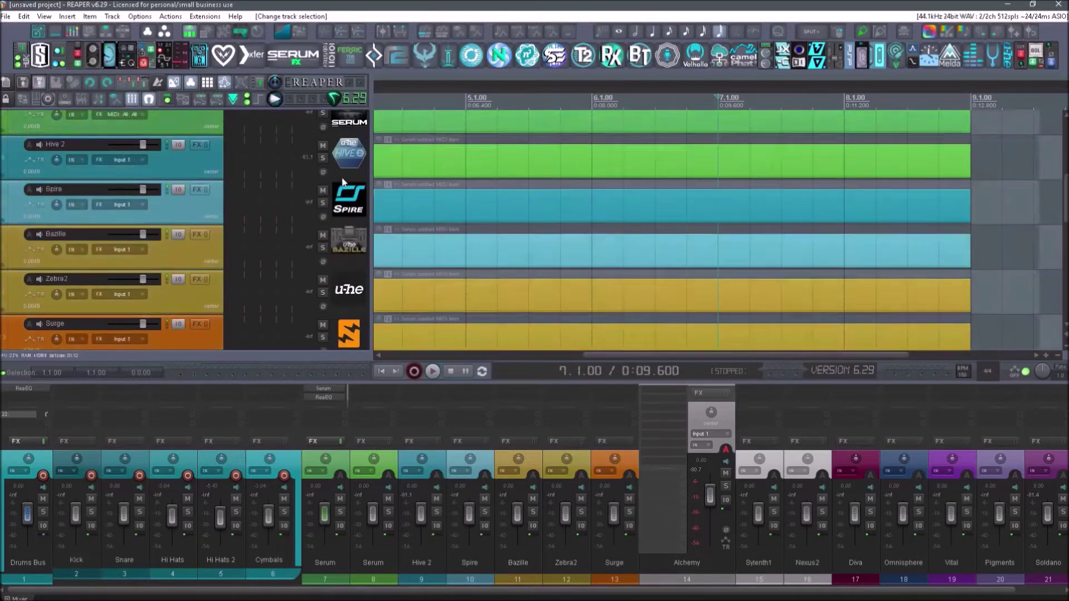
scroll(345, 185, "up", 2)
left_click(346, 185)
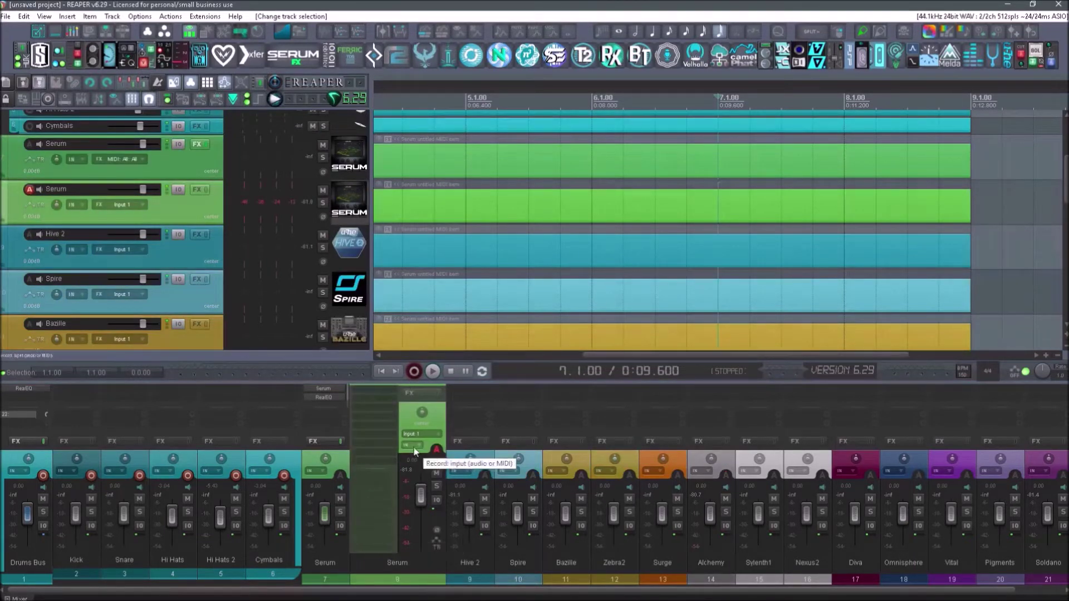
Step: Open the theme adjuster to check its Mixer Control Panel settings, and close it
left_click(74, 32)
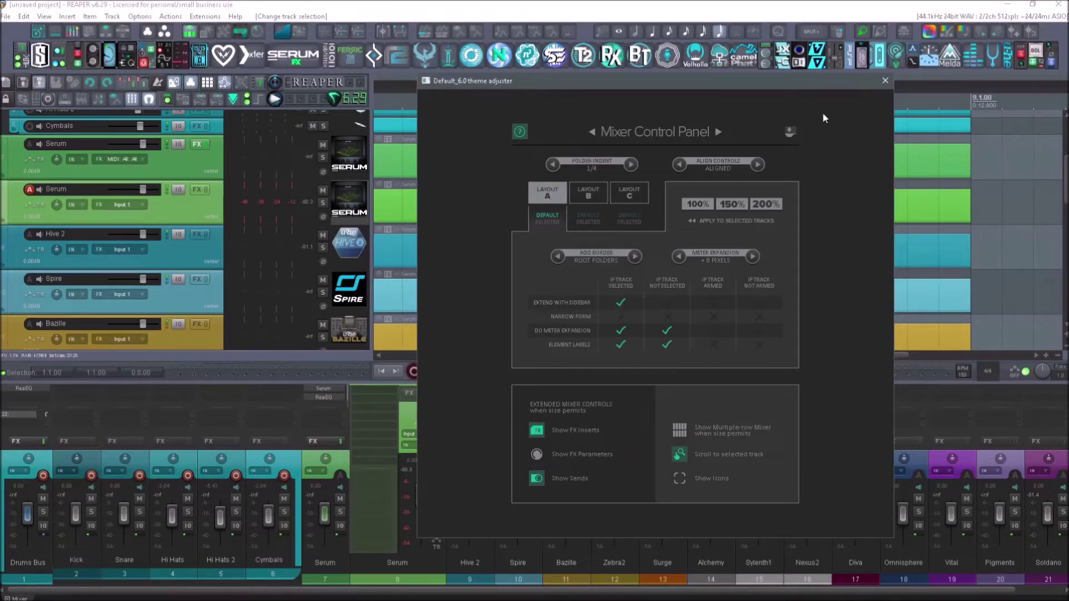
left_click(885, 80)
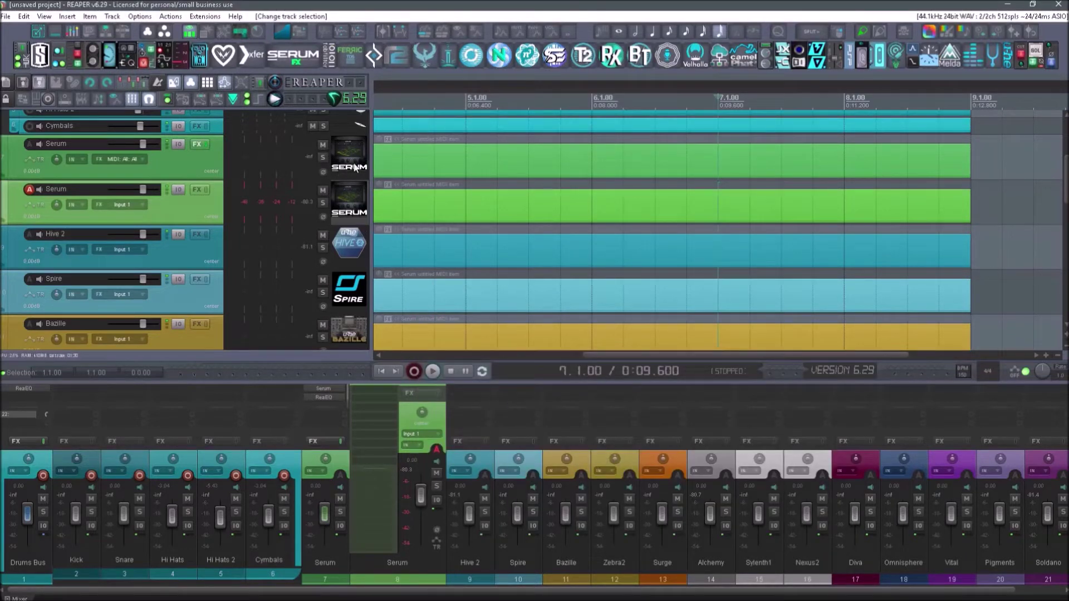
Step: Select the Spire track, and place the edit cursor at 4.3.00 on the Hive 2 track
left_click(199, 297)
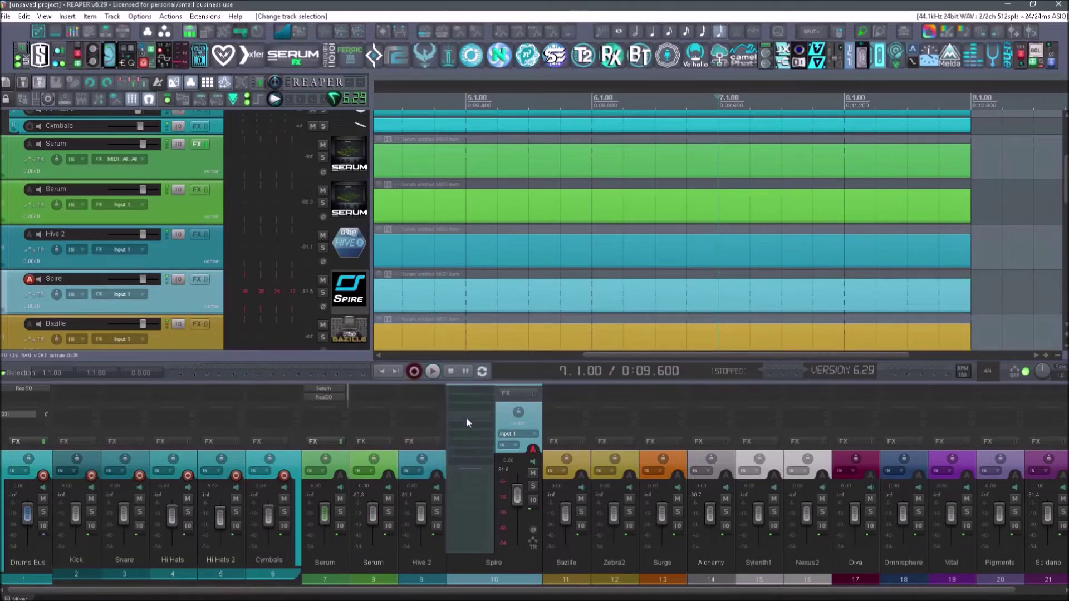
left_click(401, 246)
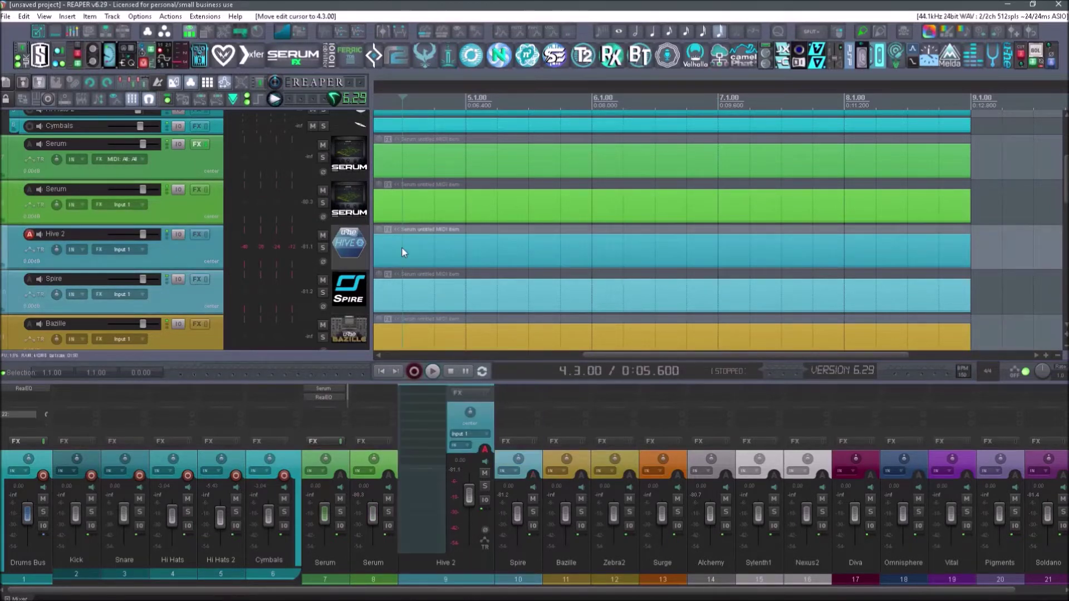
Step: Open the Auto Color/Icon/Layout rules and show the rule type choices for the marker rule with filter A
left_click(197, 18)
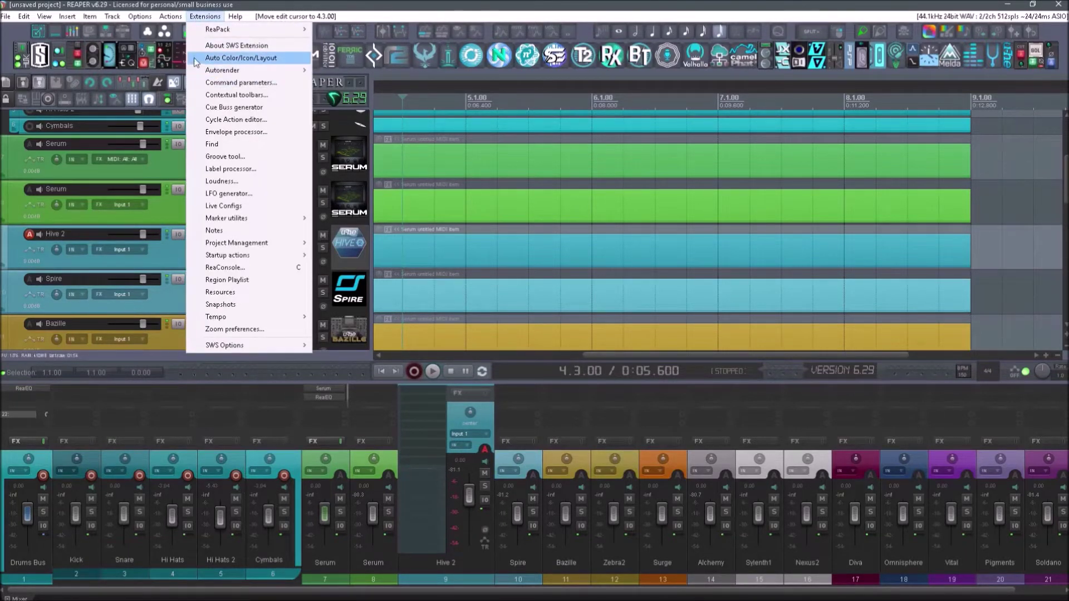
left_click(253, 60)
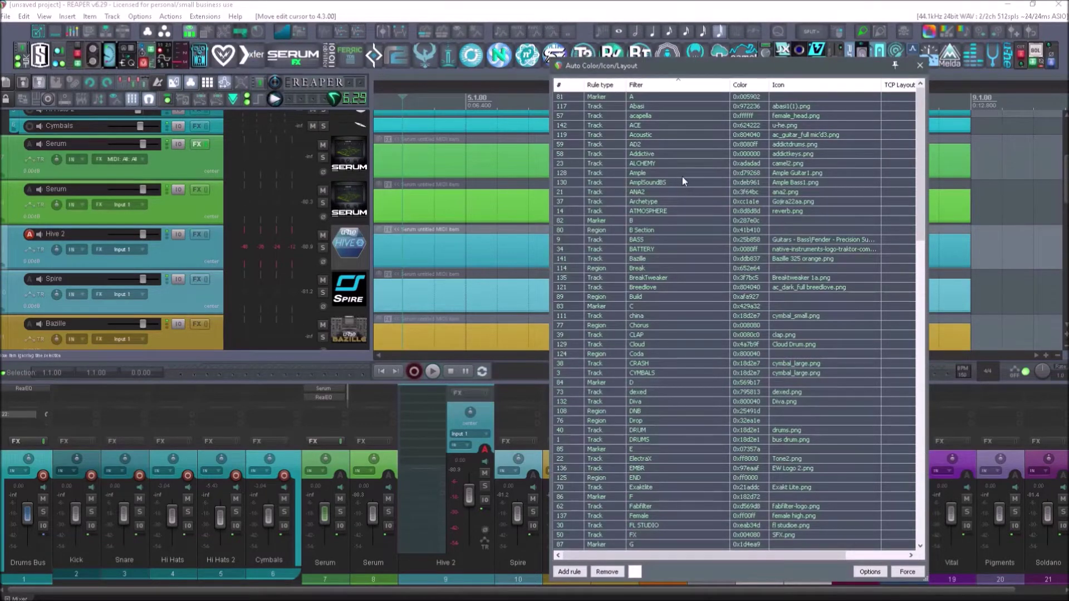
right_click(594, 99)
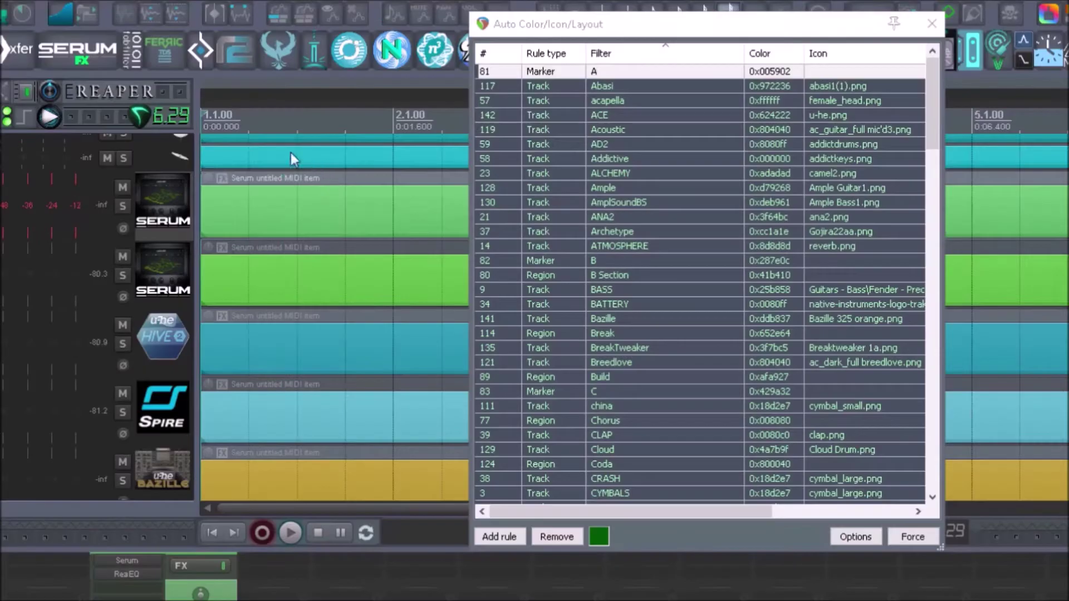
scroll(227, 240, "down", 2)
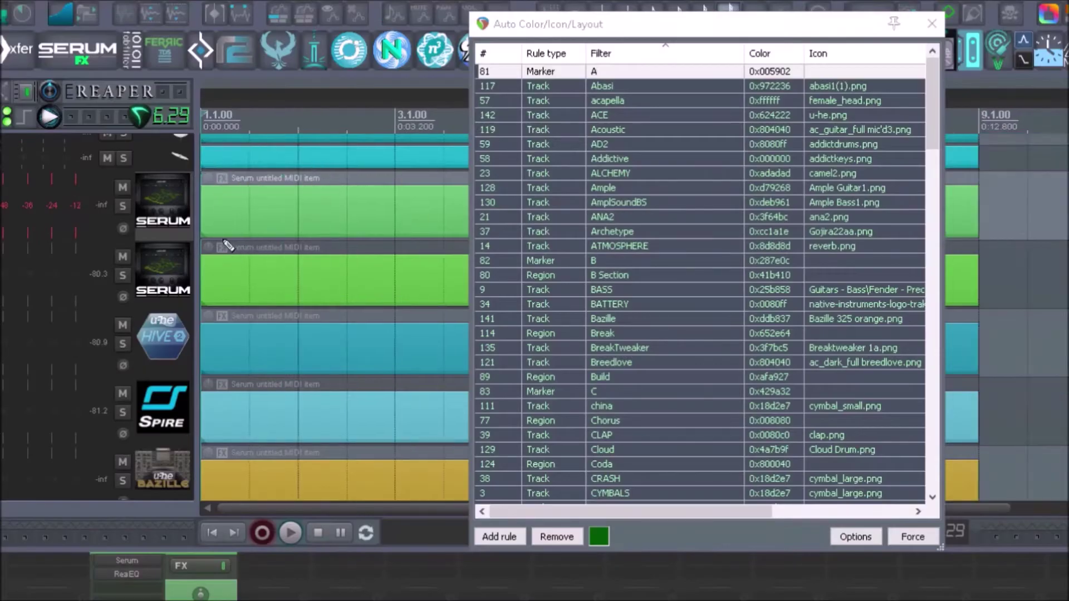
Step: Insert project markers at 1.1.00 and 3.1.00 on the timeline
left_click(208, 151)
key("m")
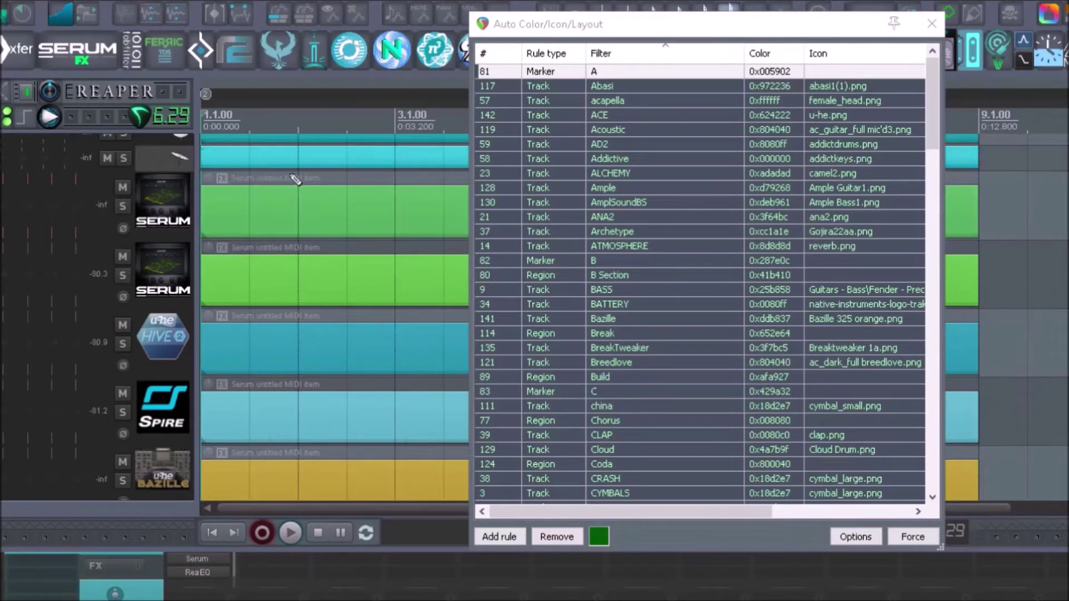
left_click(385, 151)
key("m")
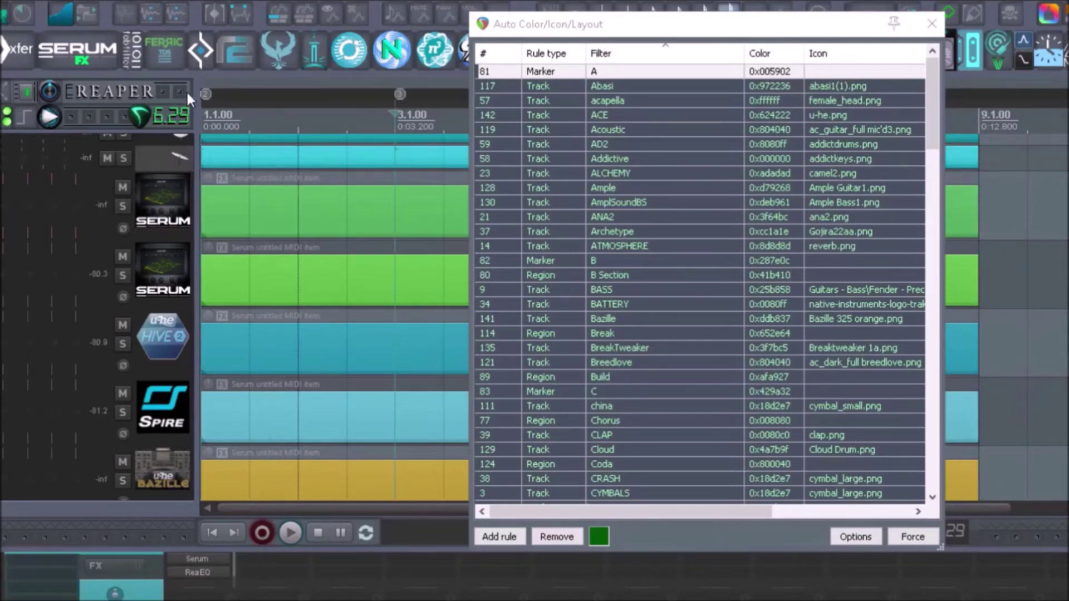
Step: Name the marker at 1.1.00 C and the marker at 3.1.00 N
double_click(206, 93)
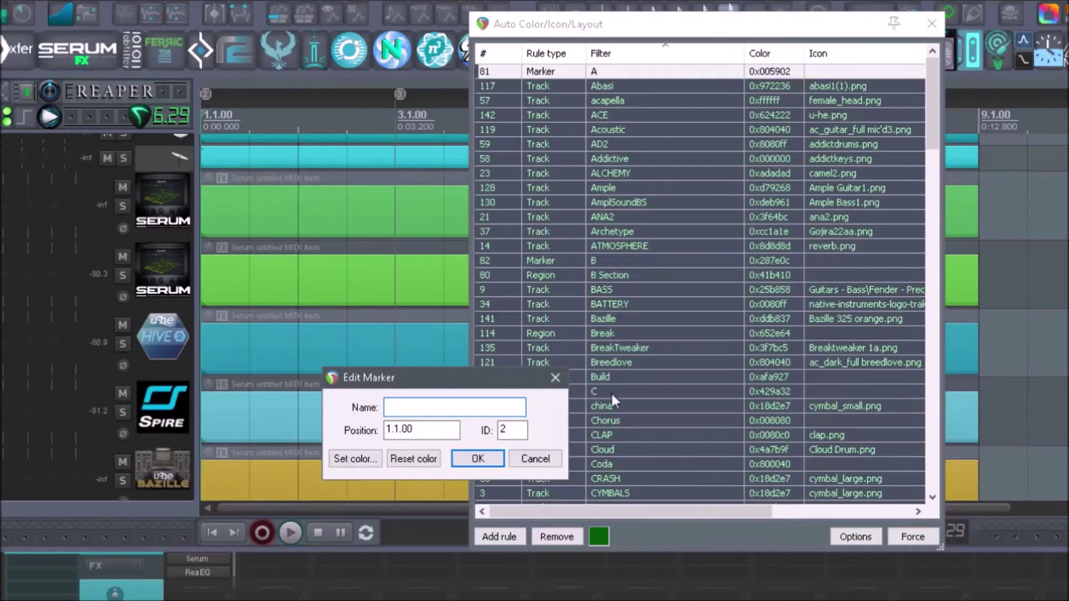
type("C")
key("Return")
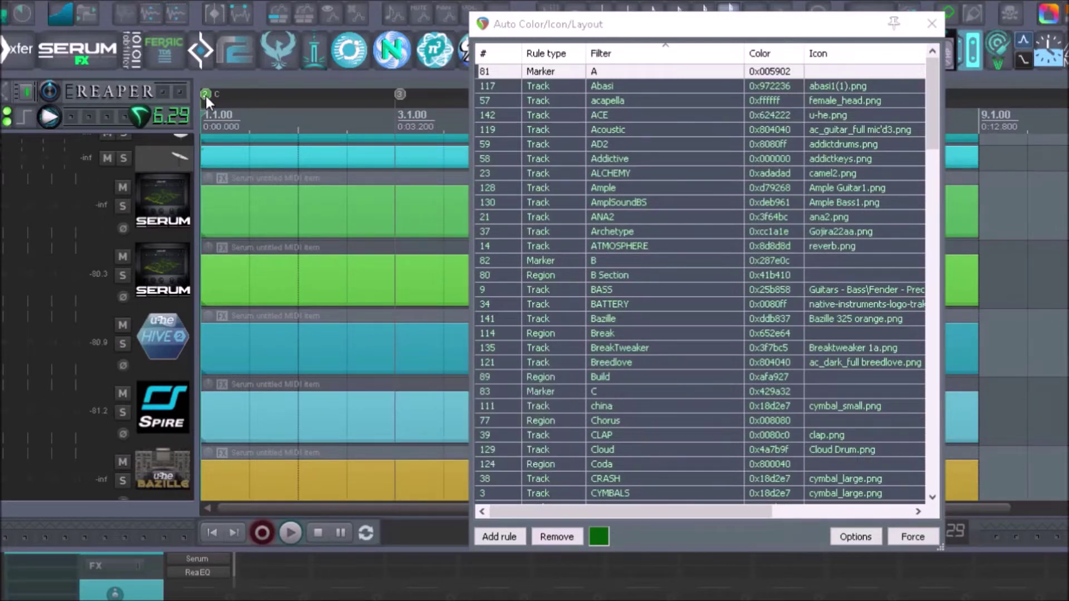
double_click(399, 92)
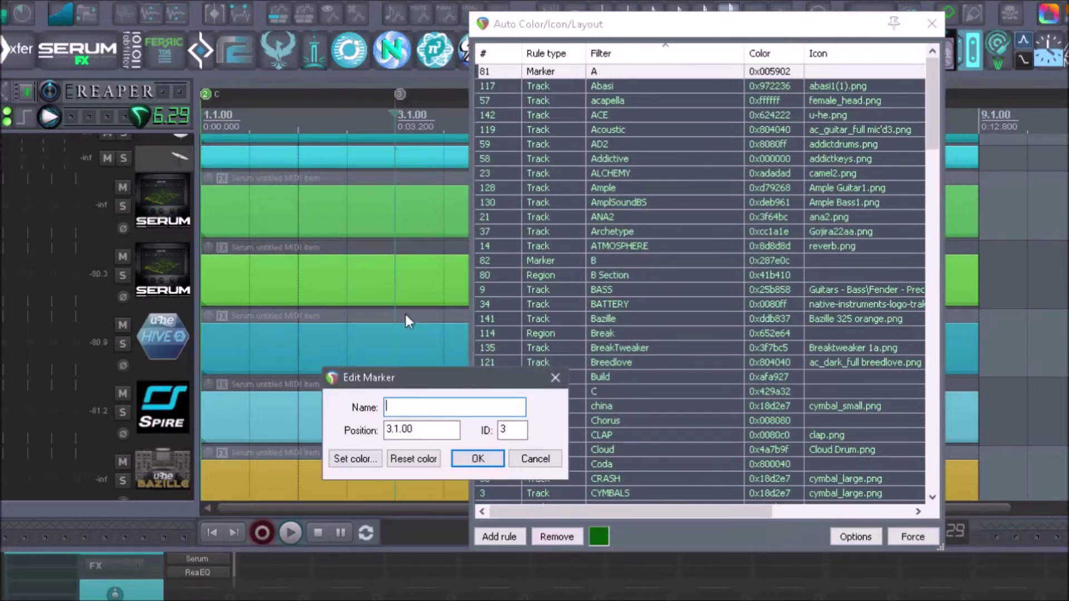
type("N")
key("Return")
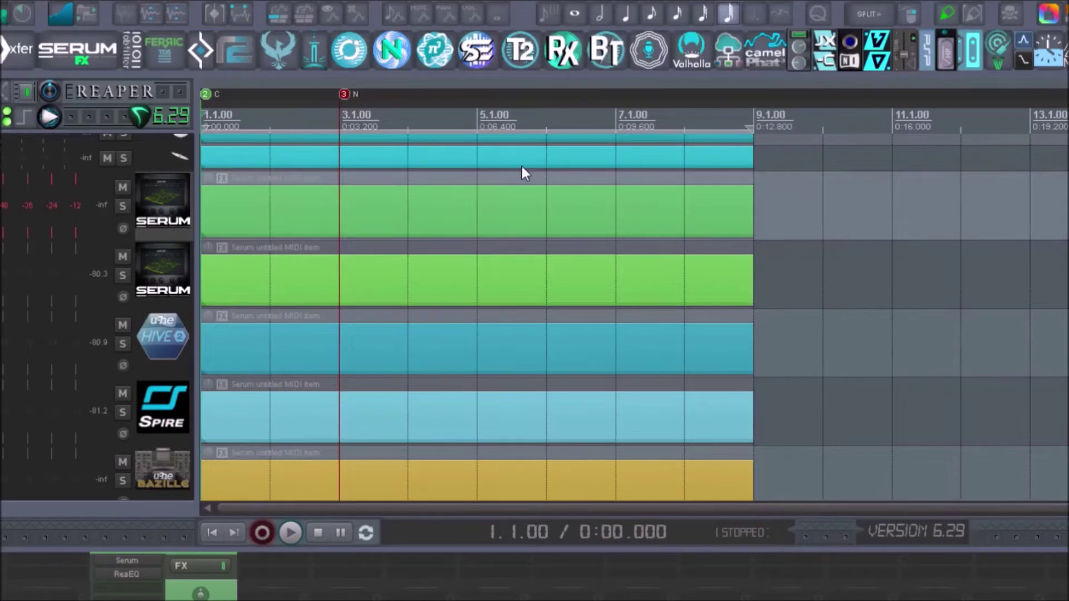
Step: Marquee-select both Serum MIDI items across bars 1 to 9
left_click_drag(782, 186, 91, 295)
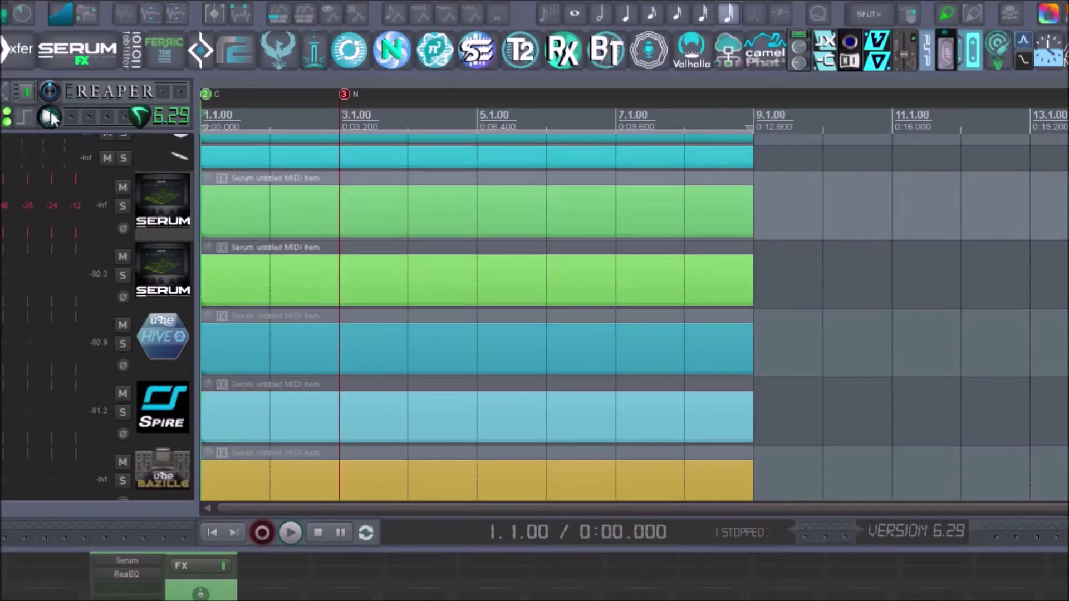
Step: Review the Marquee select items choices for the default action in the Arrange view mouse modifiers, and close the preferences
left_click(47, 97)
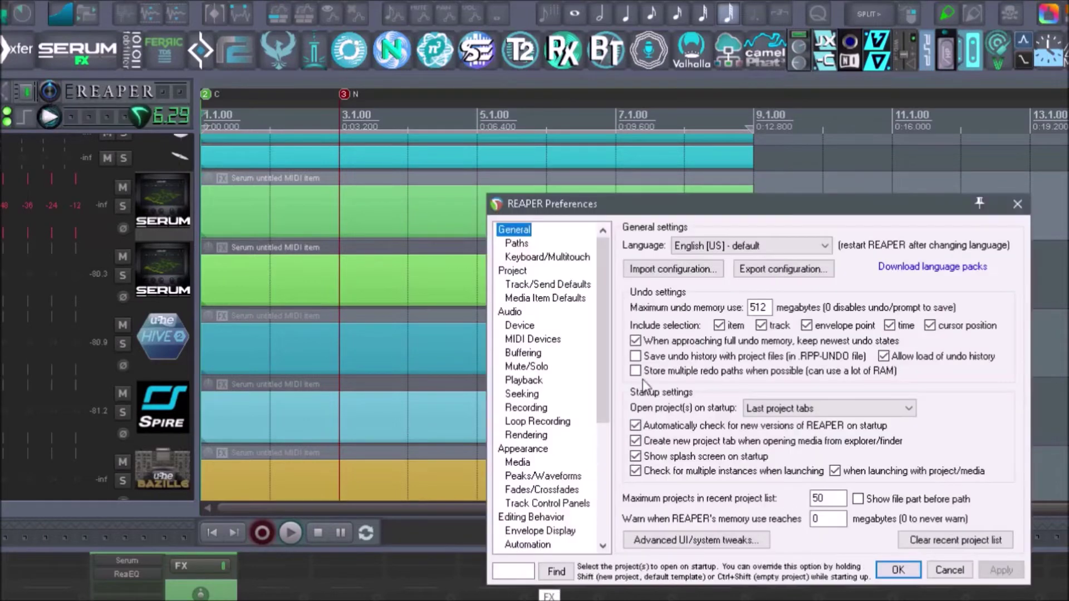
scroll(538, 465, "down", 2)
left_click(537, 489)
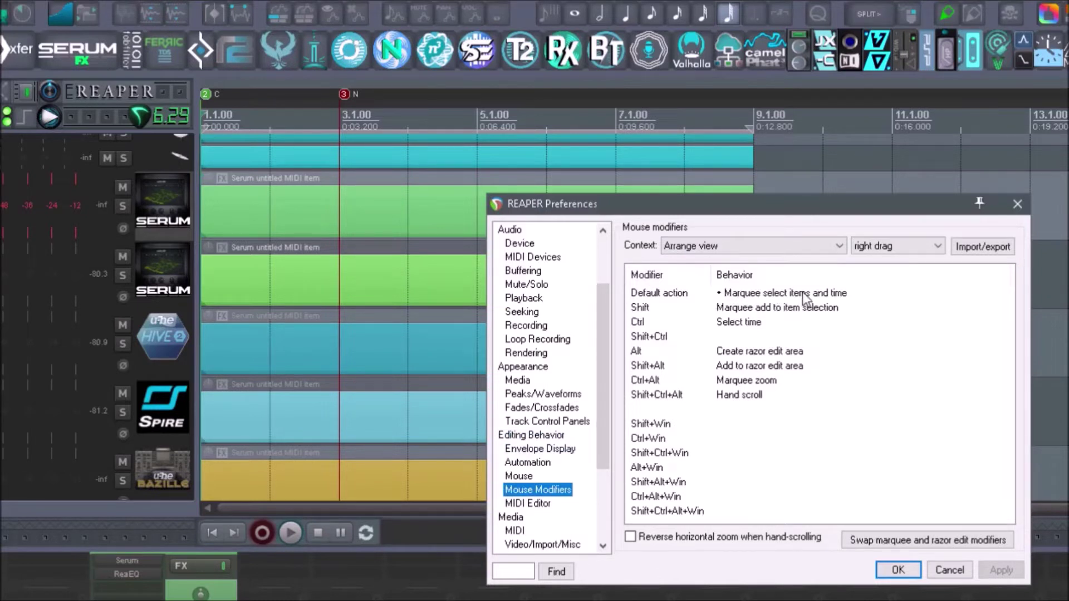
double_click(770, 293)
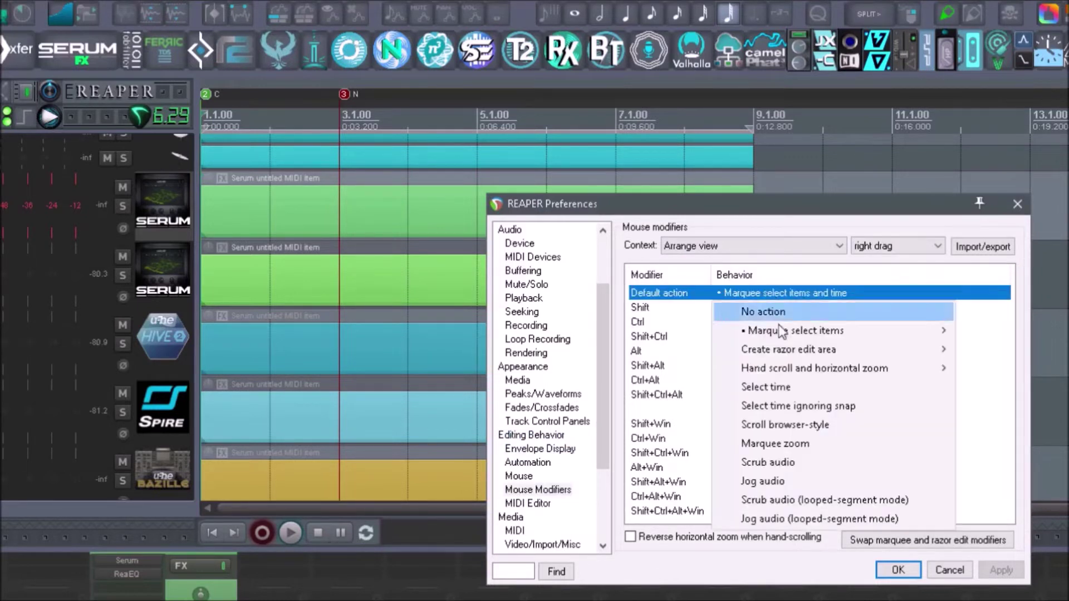
mouse_move(796, 329)
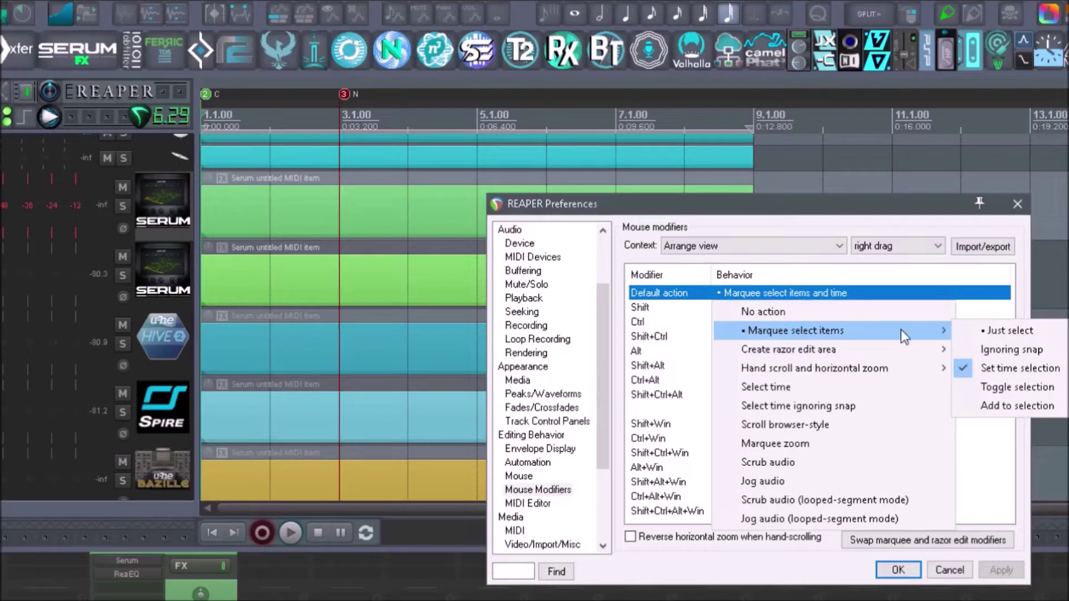
left_click(1016, 204)
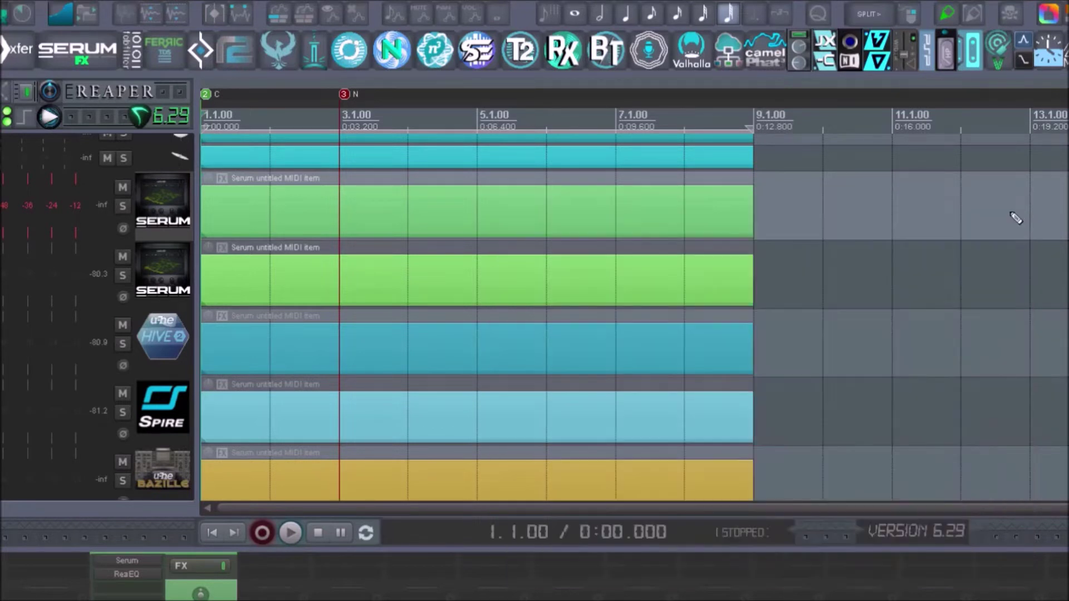
Step: Create a region over the two Serum items from bar 1 to bar 9, and undo it
left_click_drag(769, 201, 89, 291)
key("shift+r")
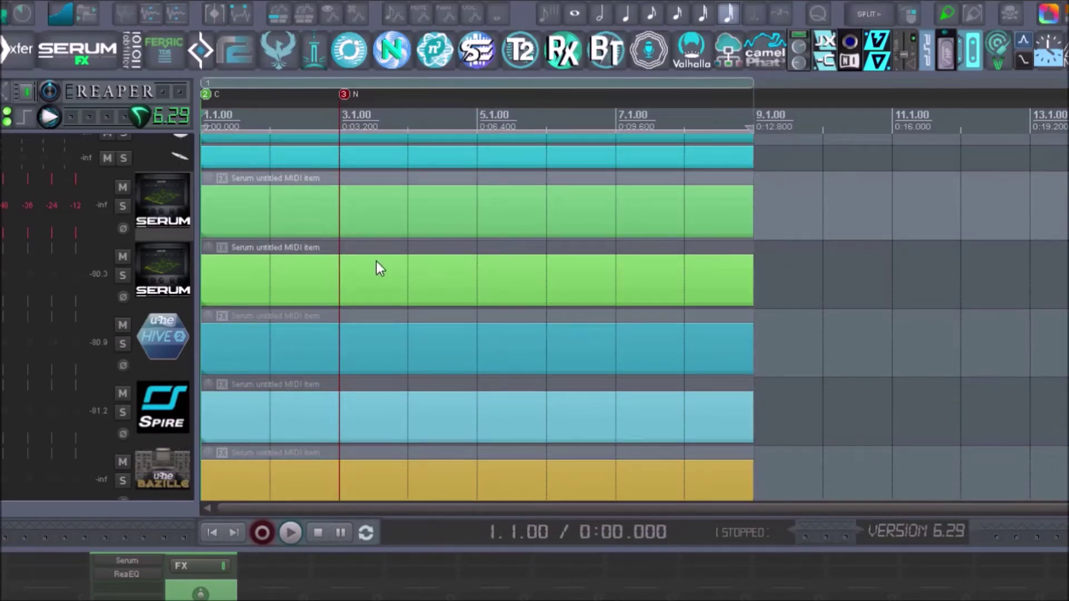
key("ctrl+z")
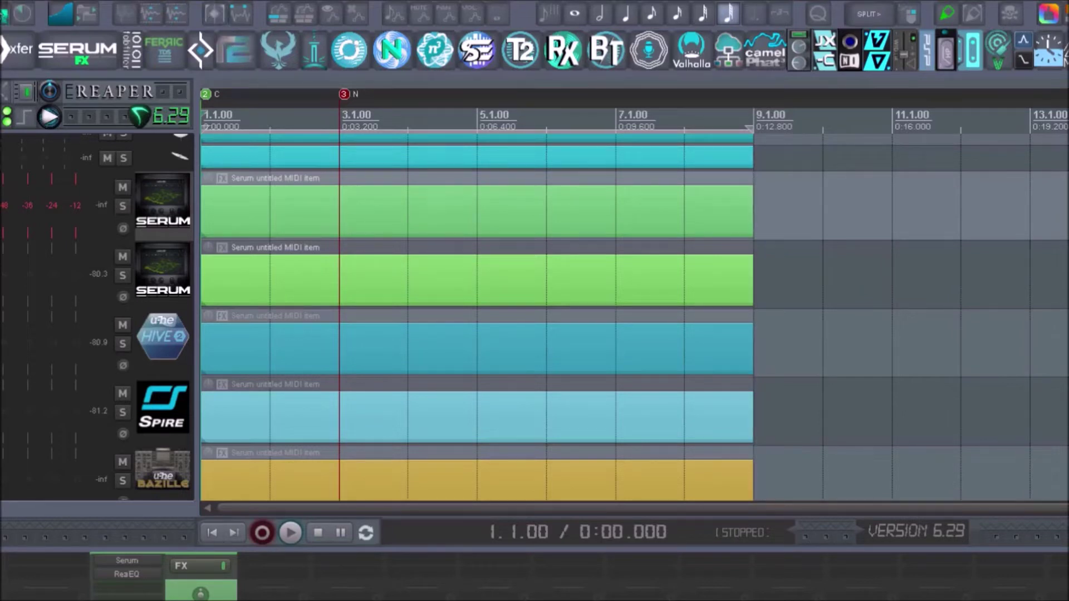
Step: Open the action list and its shortcut finder to look up a shortcut, and close them
left_click(1, 4)
left_click(3, 10)
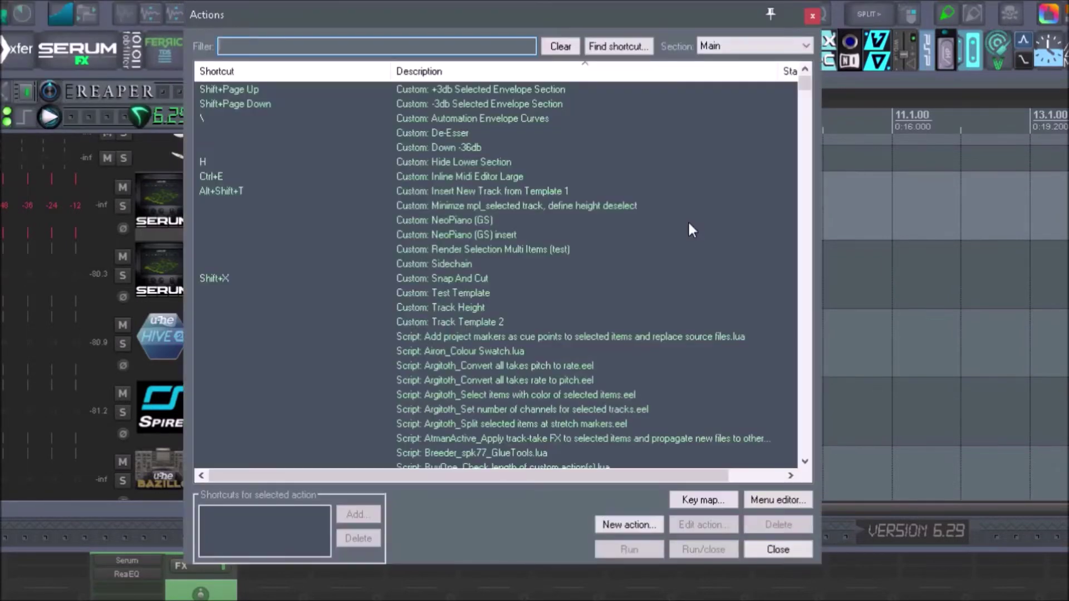
left_click(607, 44)
key("Escape")
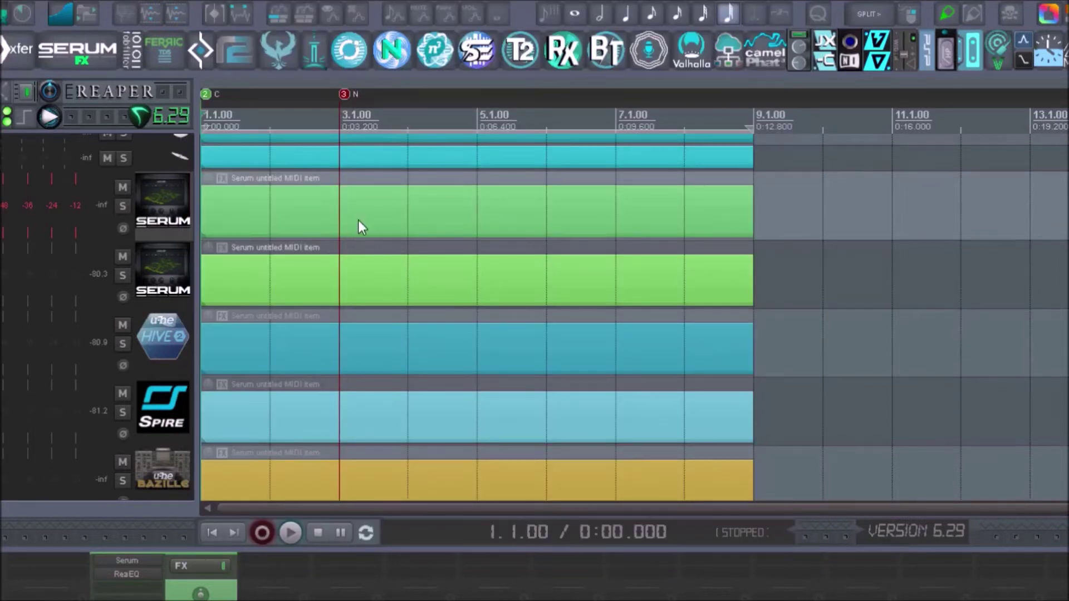
Step: Create a region over the Serum items from bar 1 to bar 9 and, with the Auto Color rules open, name it B Section
key("shift+s")
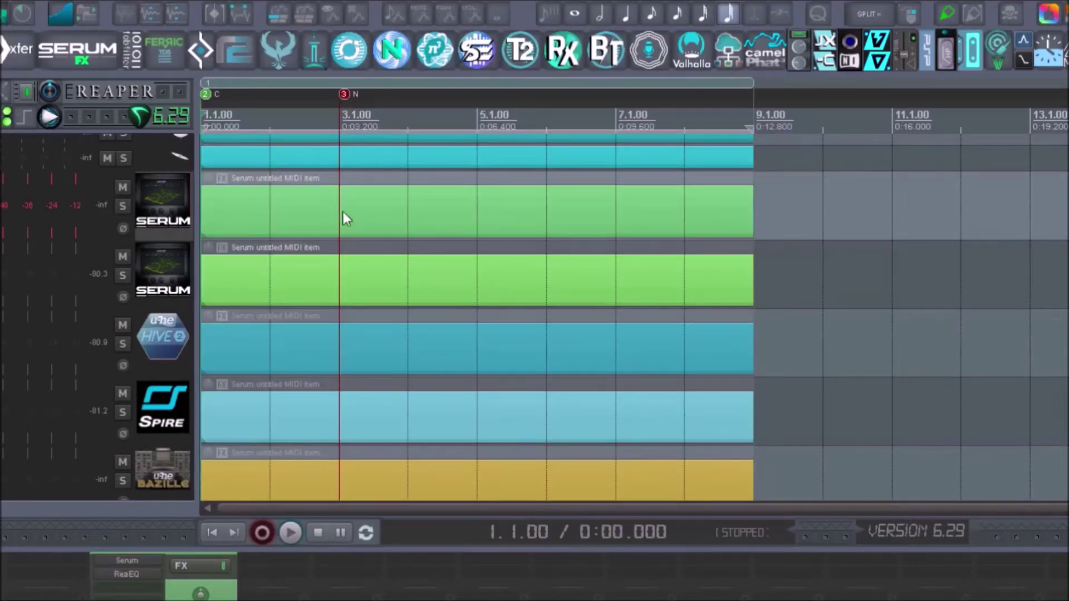
key("shift+c")
double_click(225, 83)
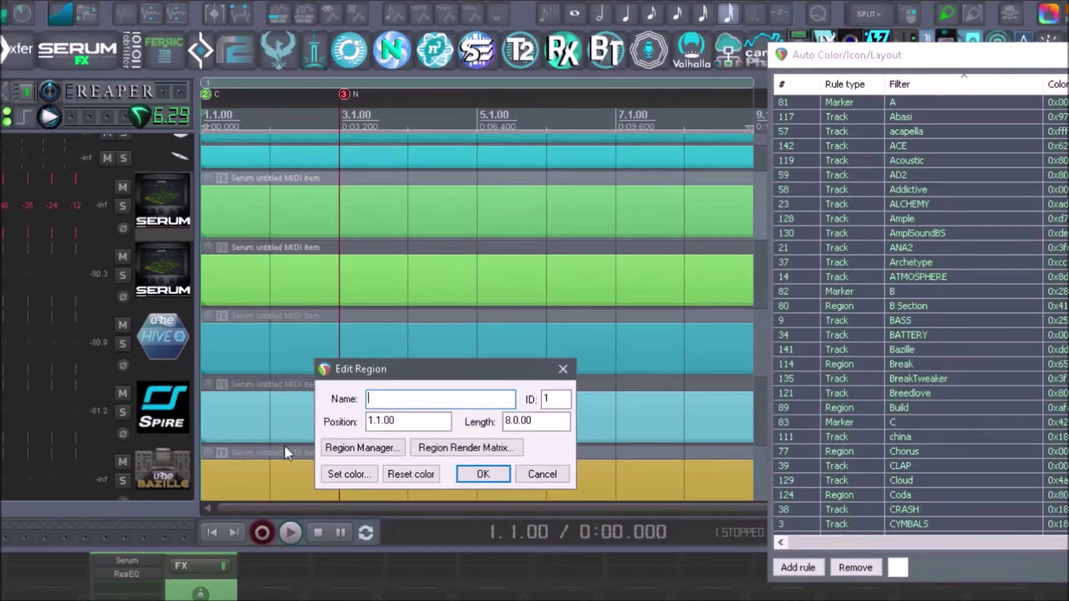
type("B Section")
key("Return")
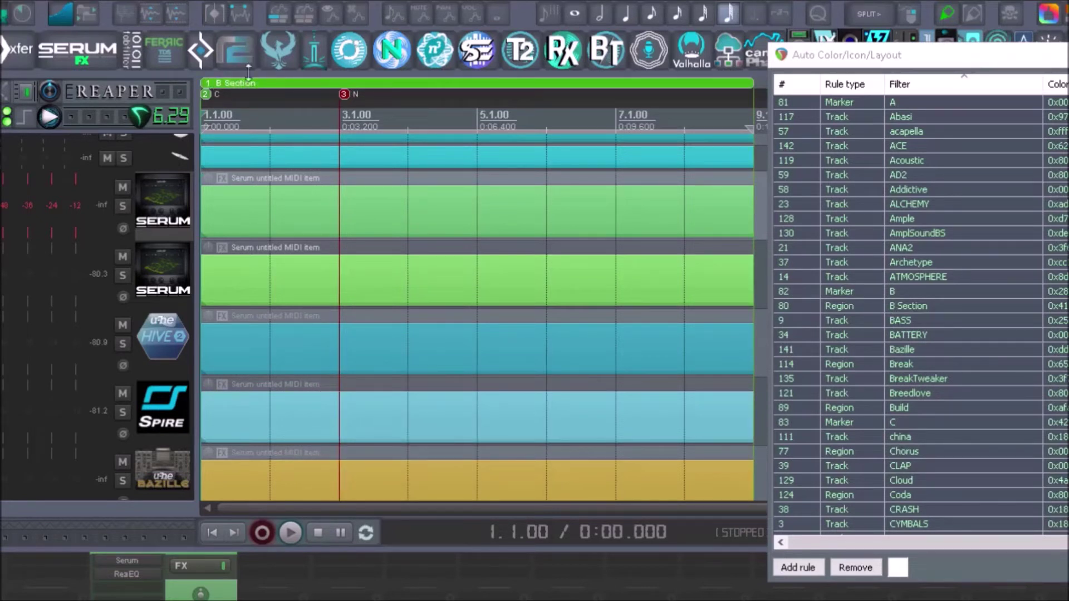
Step: Rename the B Section region as Verse
scroll(485, 147, "down", 2)
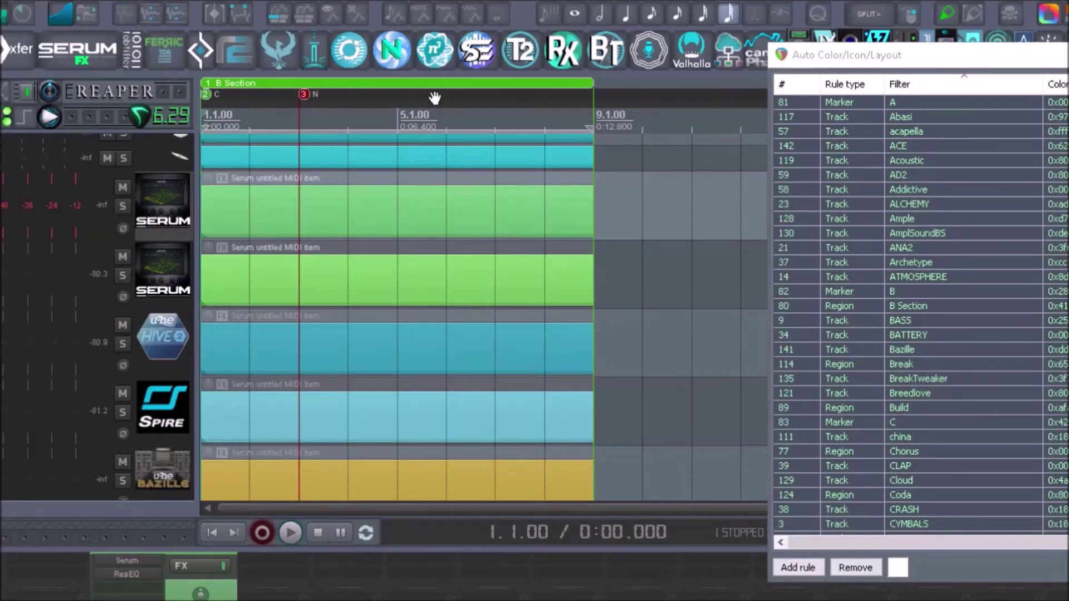
double_click(262, 82)
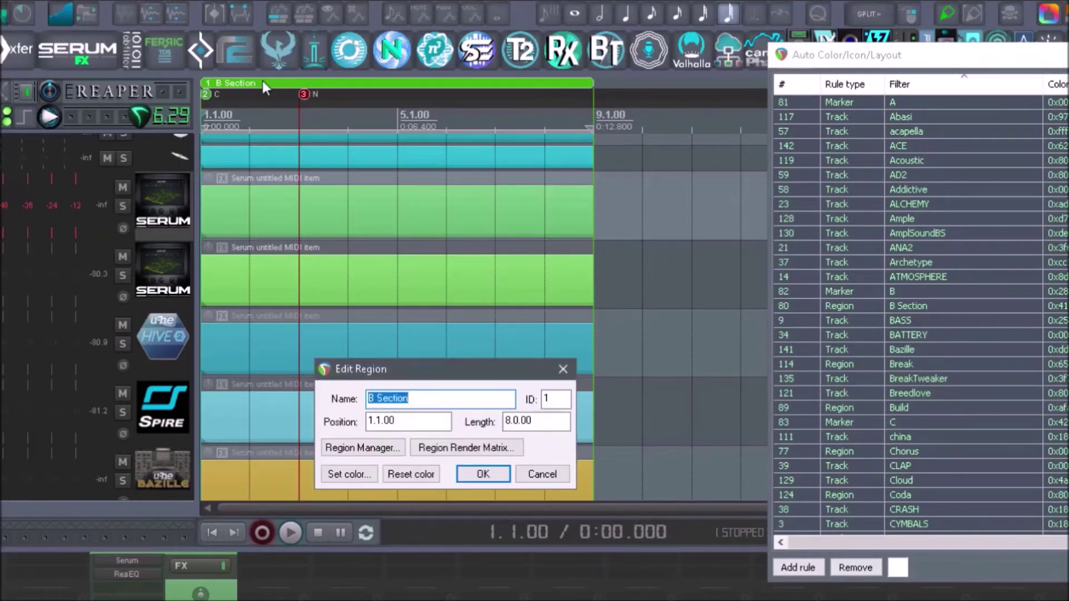
type("Verse")
key("Return")
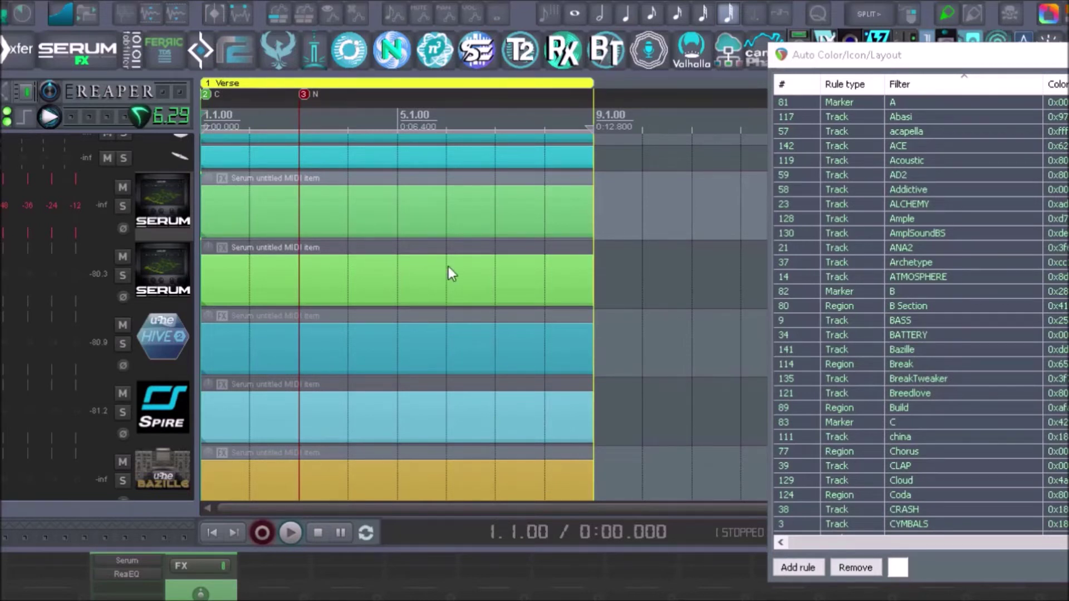
Step: Copy the Verse region with its contents so that the copy starts at bar 9
scroll(449, 266, "down", 10)
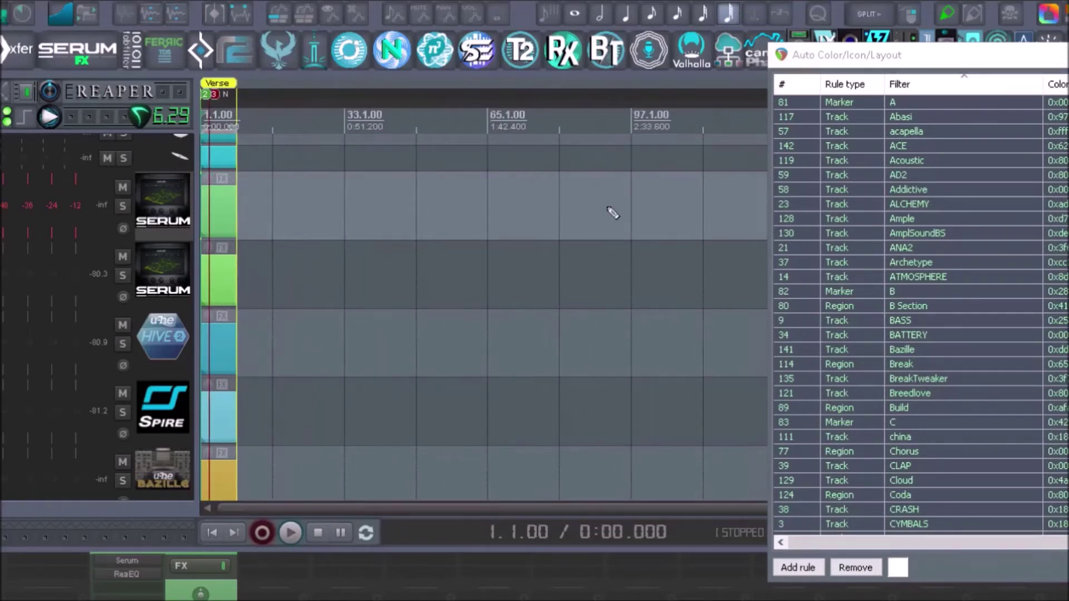
scroll(501, 232, "down", 3)
scroll(232, 78, "up", 12)
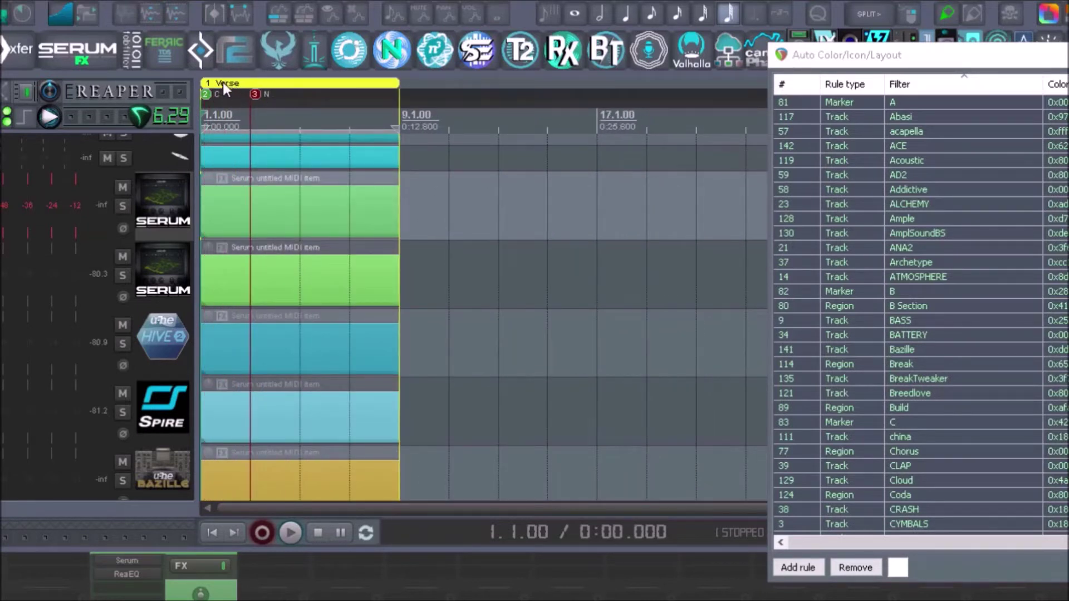
left_click_drag(223, 82, 421, 84, "ctrl")
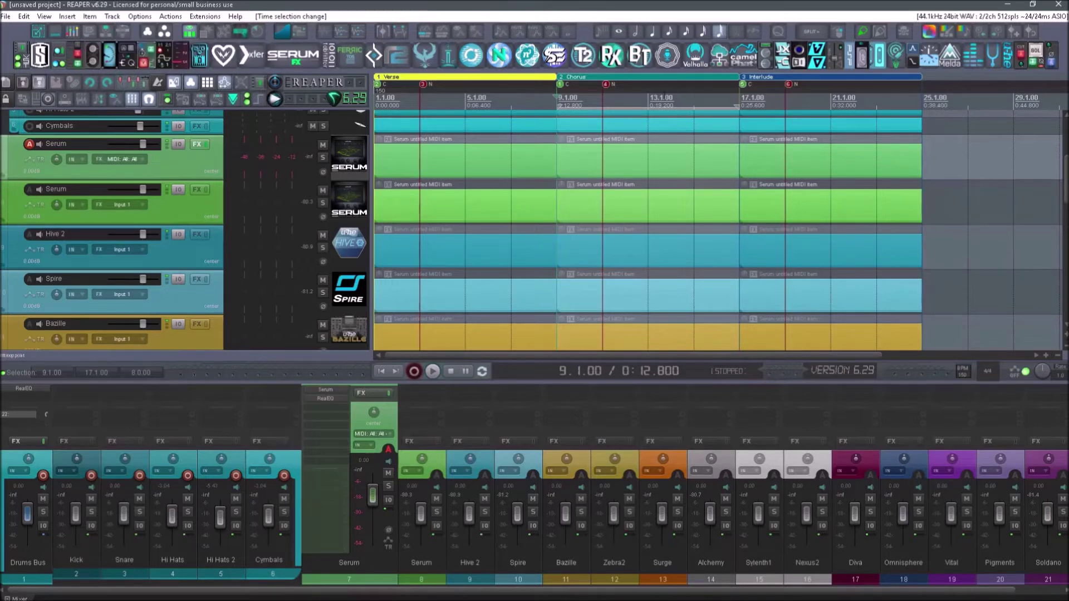
Step: Remove the contents of the time selection from bar 9 to bar 17, and undo the removal
left_click(122, 36)
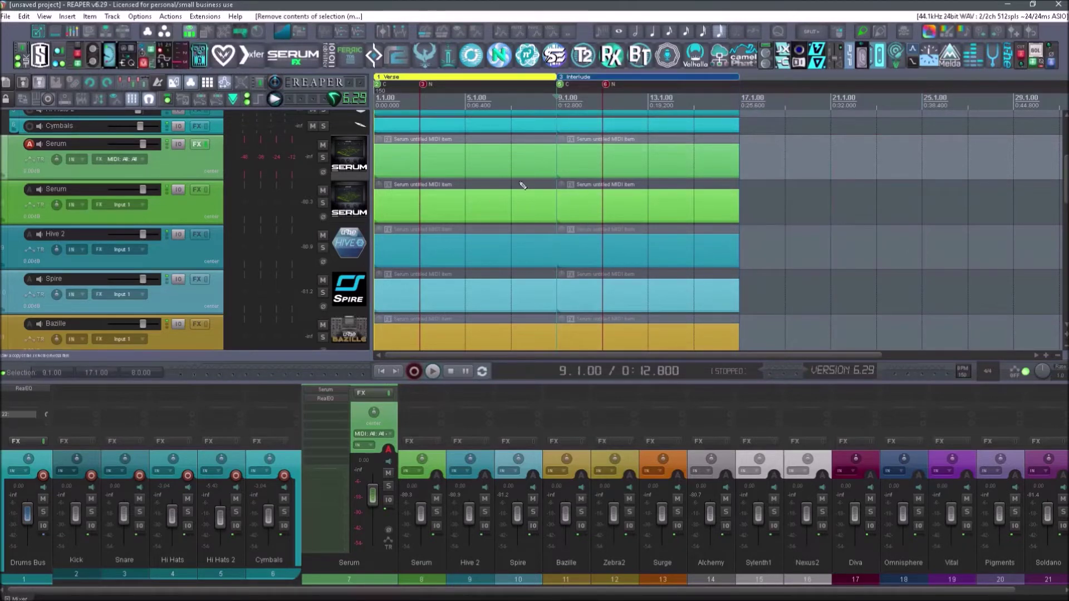
key("ctrl+z")
Step: Copy the Verse, Chorus and Interlude regions with their contents to bar 25, and marquee-select the copied items
scroll(644, 207, "down", 1)
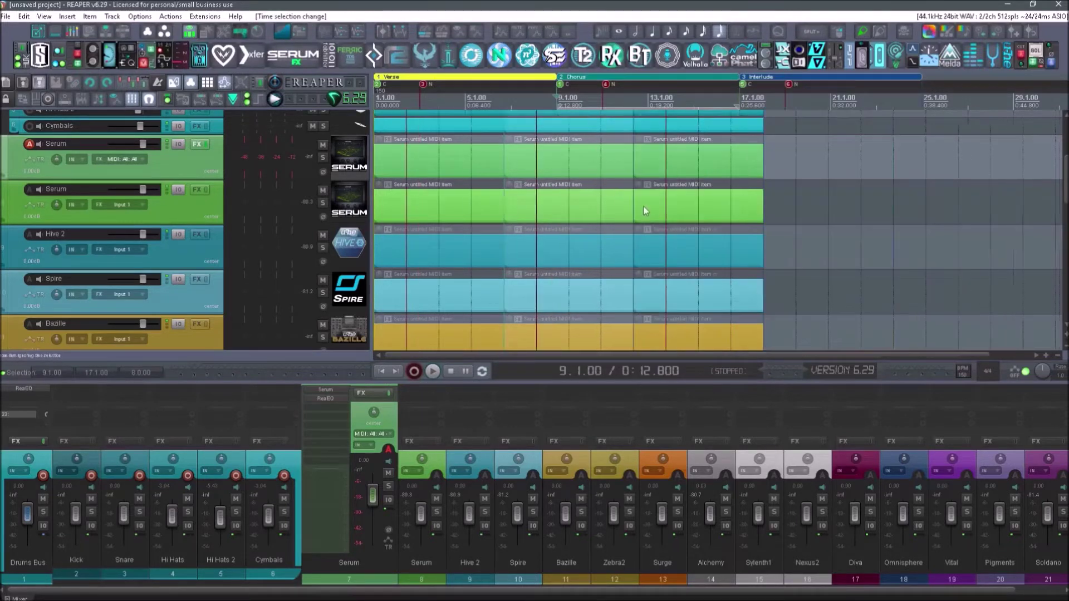
scroll(657, 171, "down", 1)
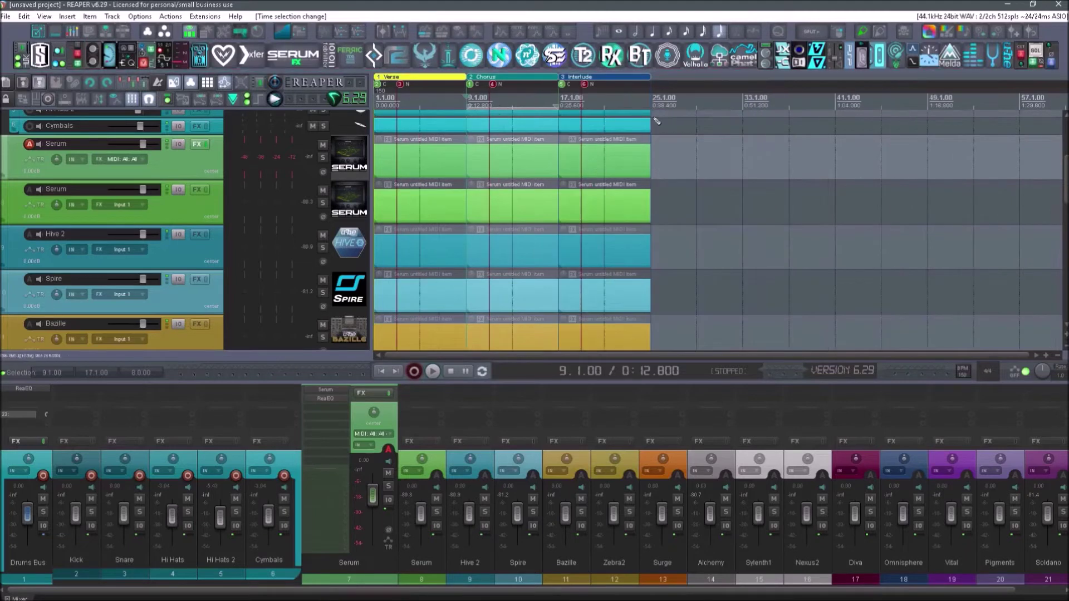
scroll(585, 134, "down", 2)
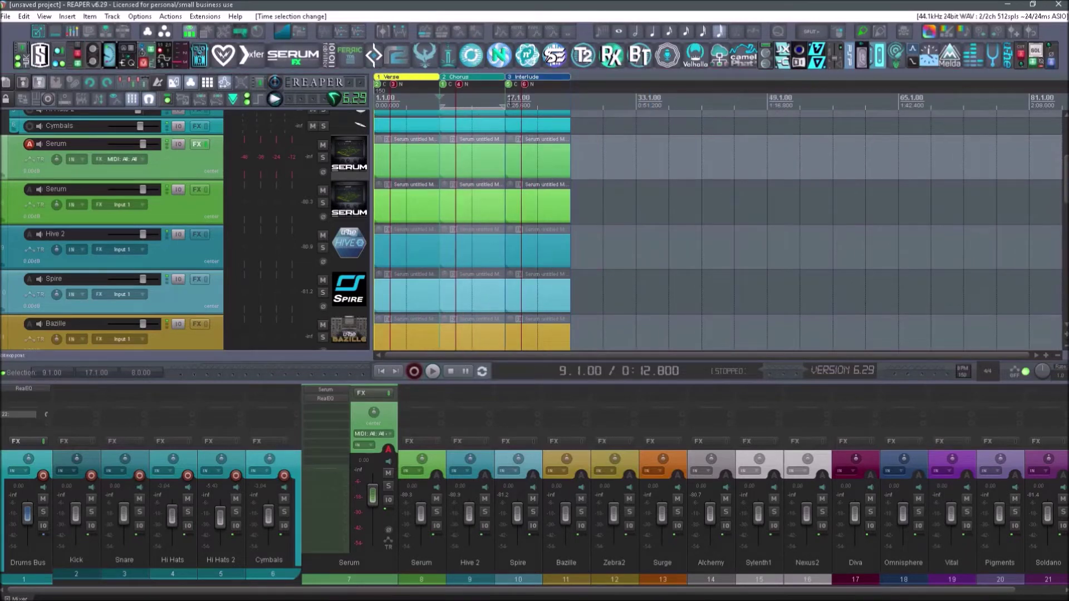
key("ctrl+z")
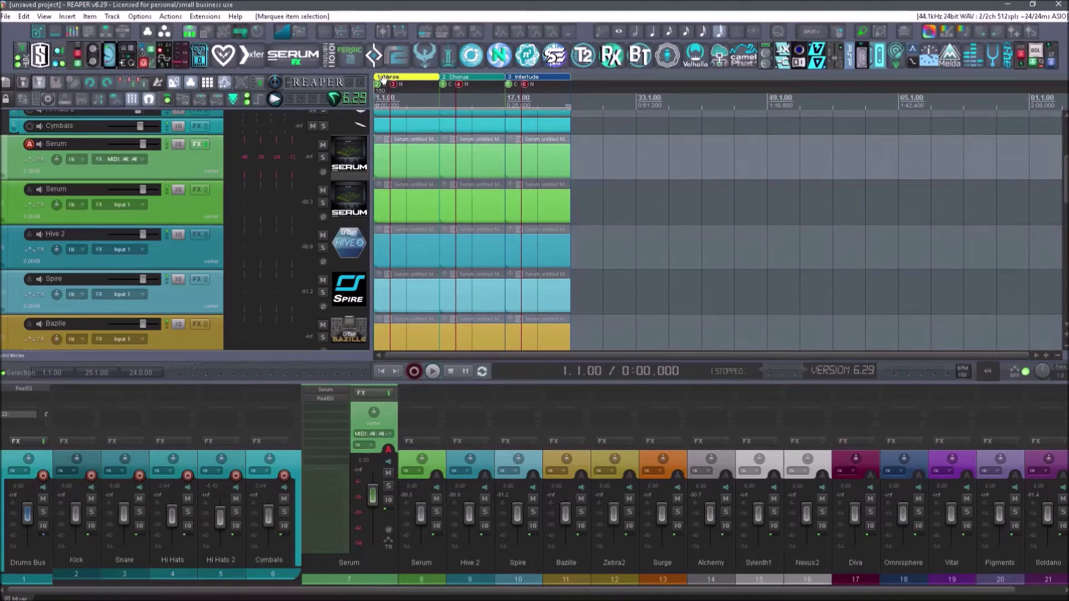
key("shift+r")
left_click_drag(383, 81, 573, 78)
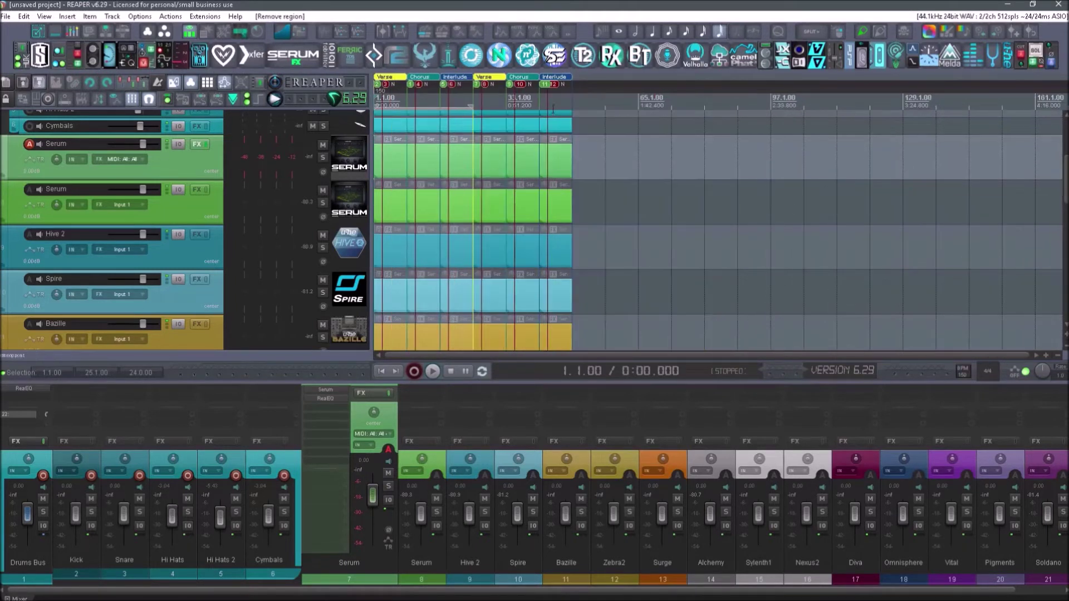
scroll(553, 109, "up", 2)
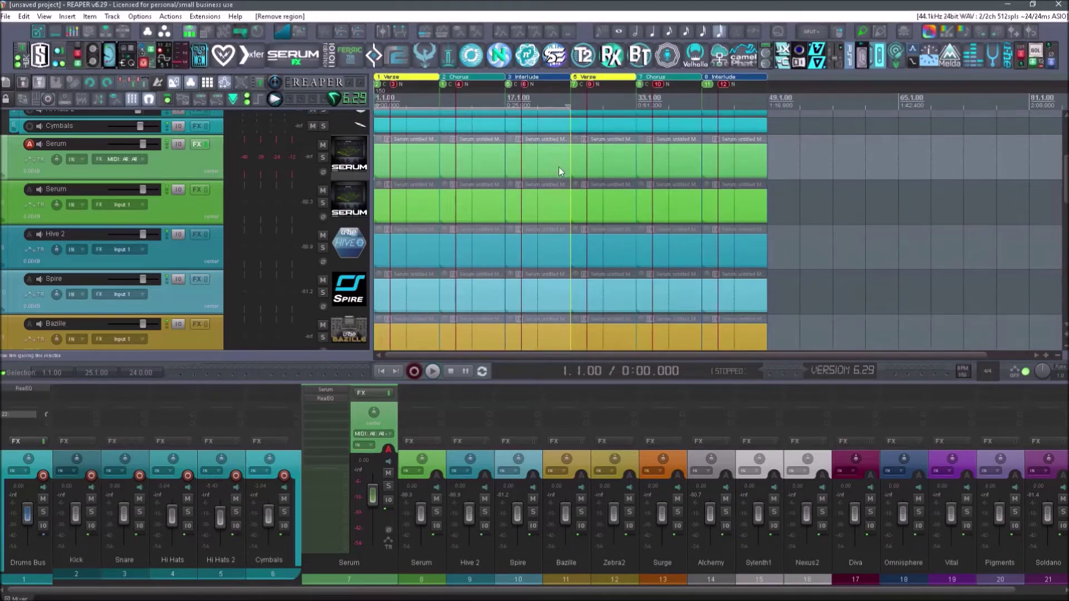
left_click_drag(796, 125, 573, 327)
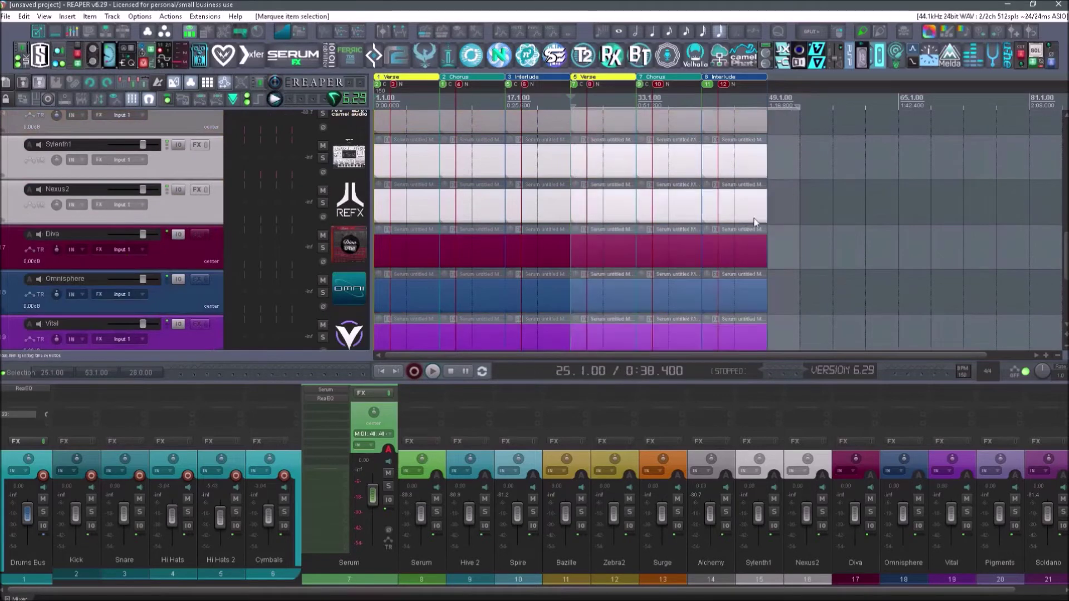
left_click(741, 178)
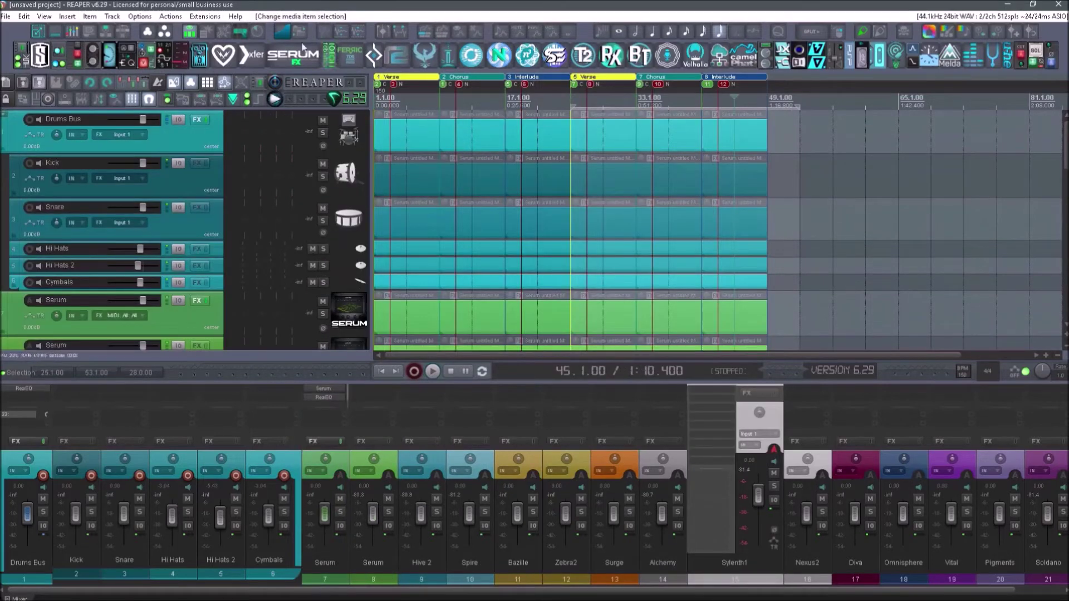
Step: Open the Auto Color/Icon/Layout rules, and insert a new track placed below the last Vital track
left_click(205, 17)
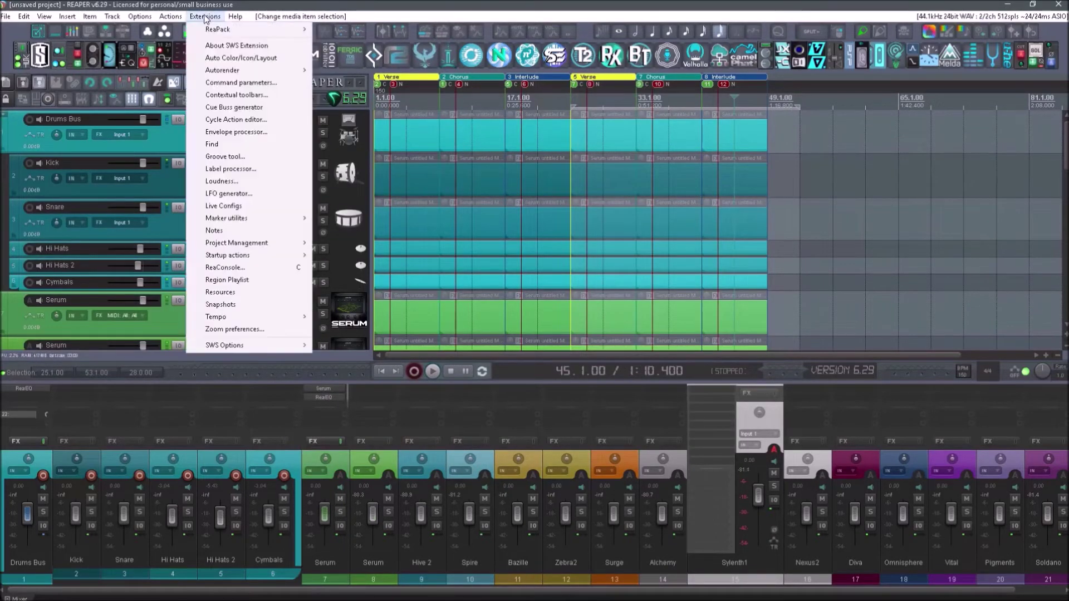
left_click(216, 58)
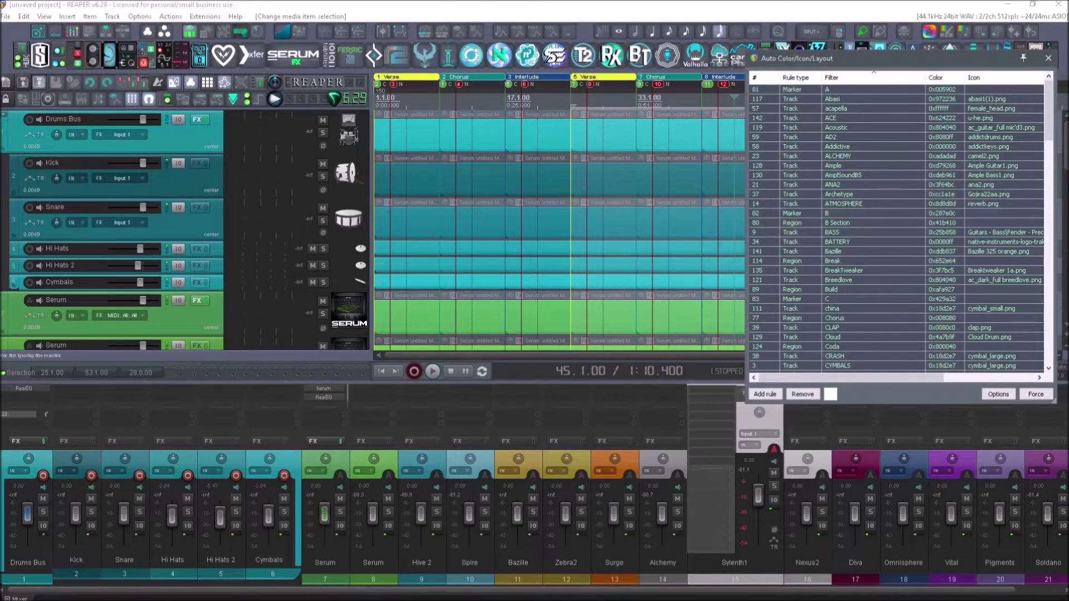
scroll(111, 222, "down", 10)
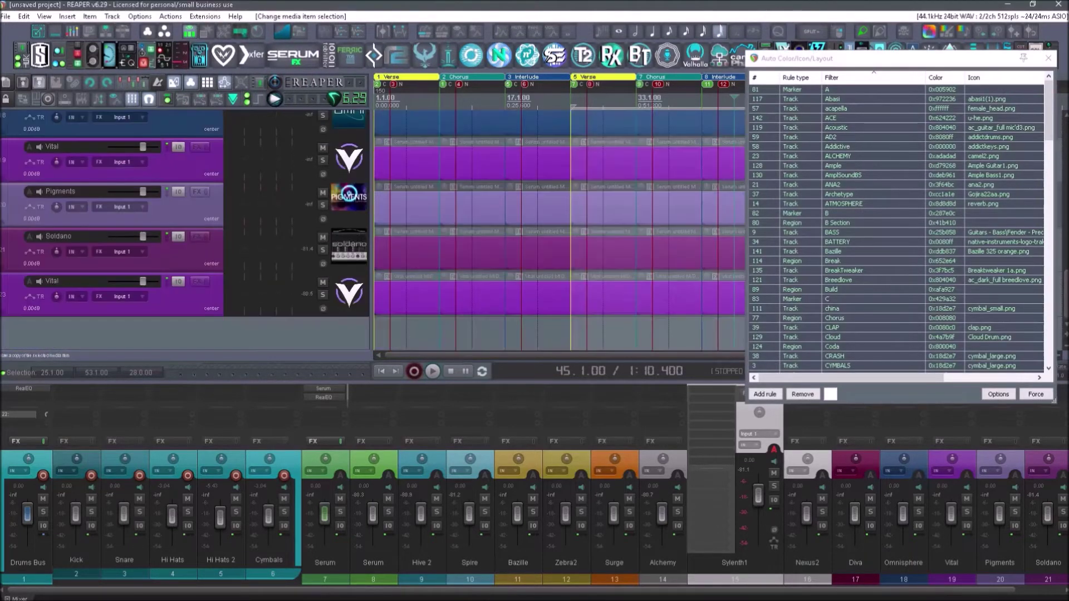
right_click(133, 330)
left_click(155, 334)
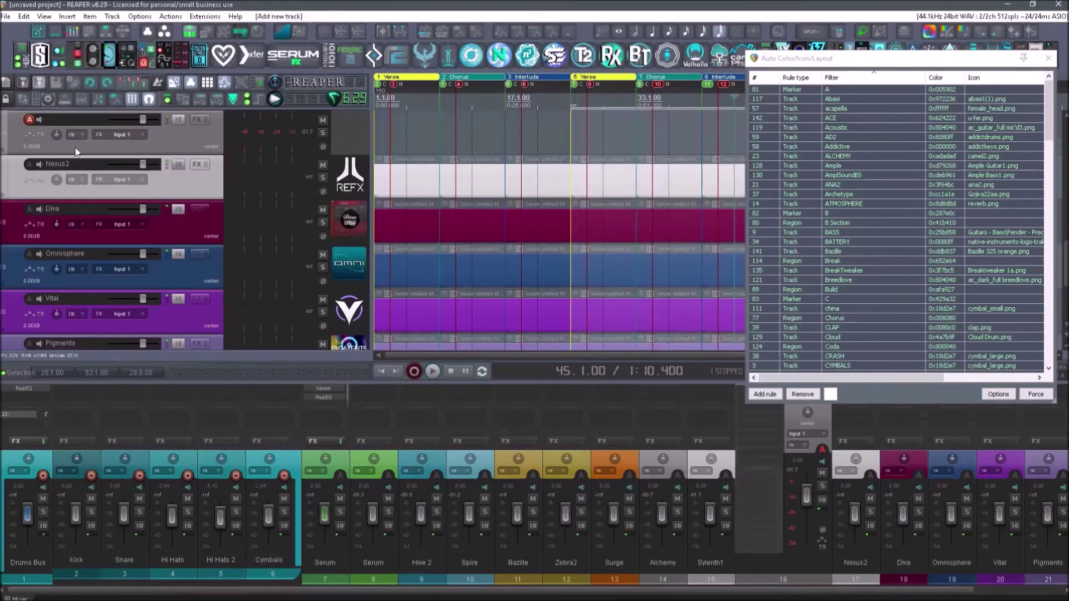
left_click_drag(218, 141, 55, 308)
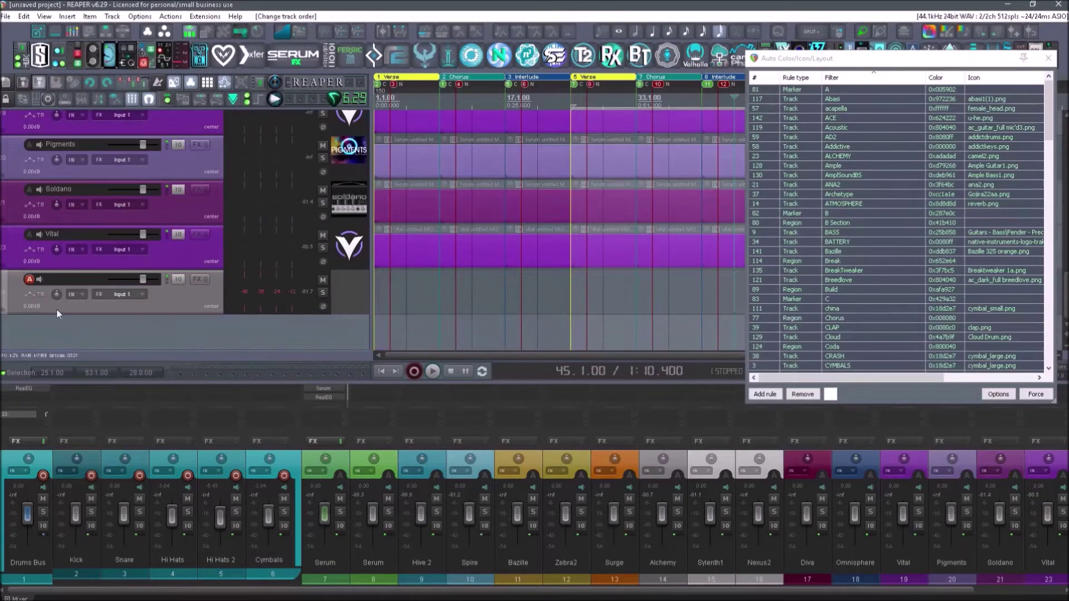
Step: Name the new track Breedlove
double_click(60, 279)
type("Bre")
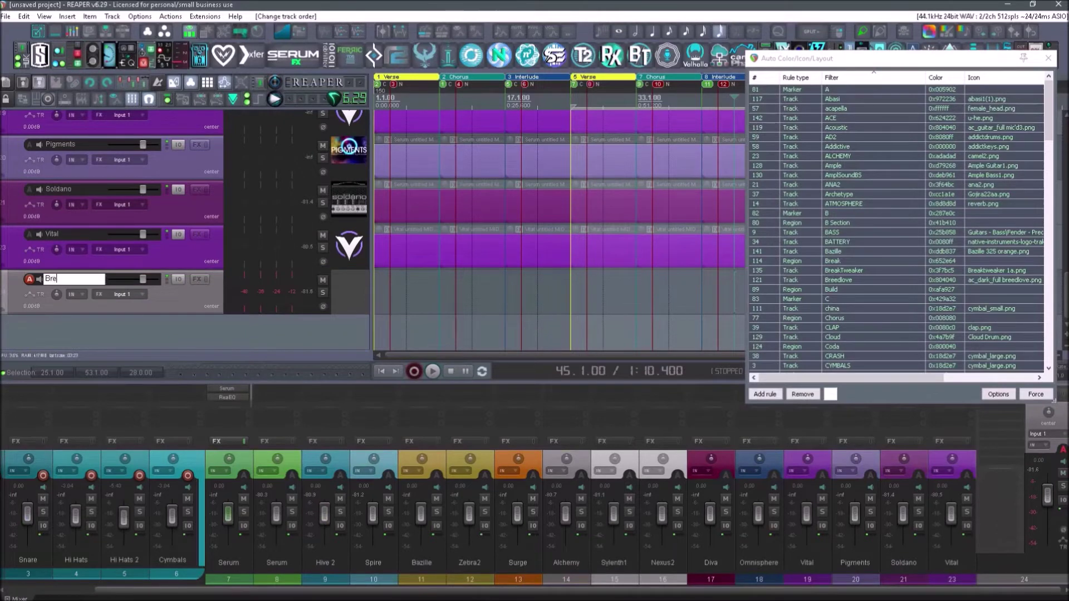
type("edlove")
key("Return")
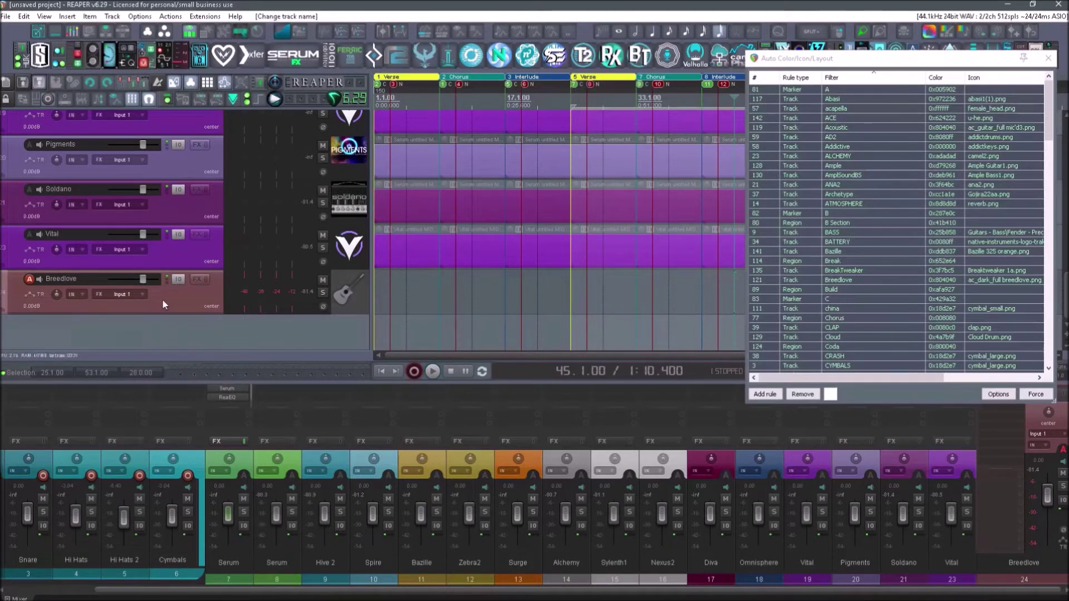
Step: Paste a copy of the Breedlove track below it and name the copy Les Paul
key("ctrl+v")
double_click(64, 323)
type("L")
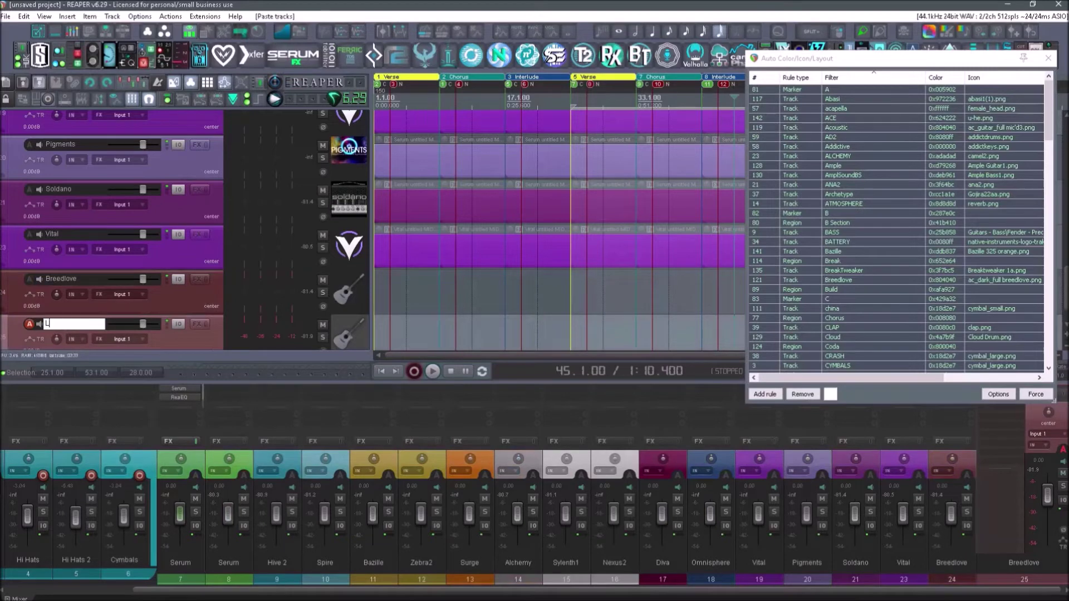
type("es Paul")
key("Return")
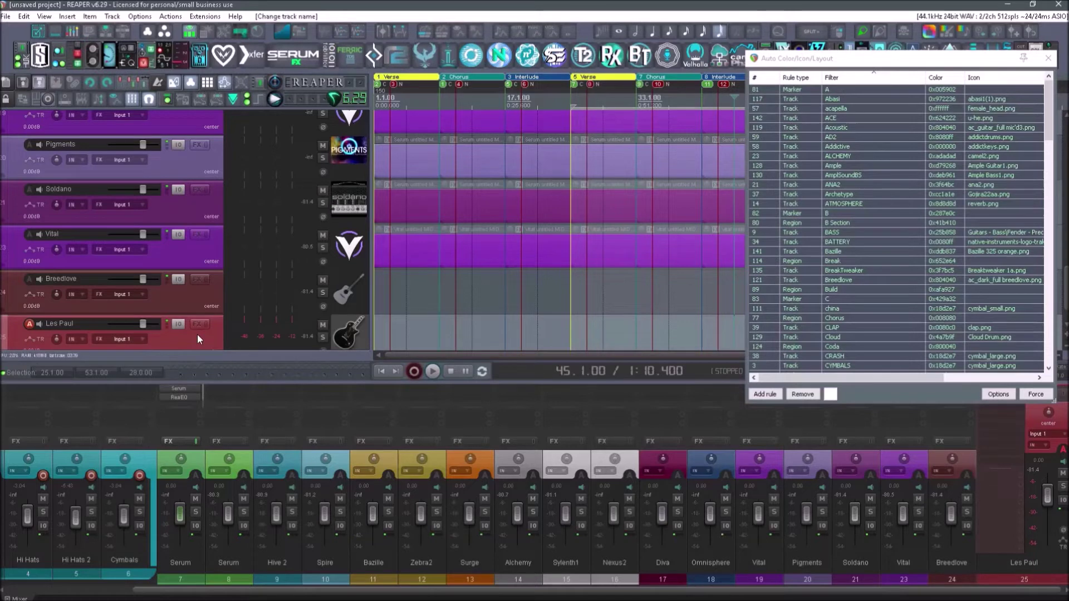
Step: Paste a copy of the Les Paul track below it and name the copy Strat
key("ctrl+v")
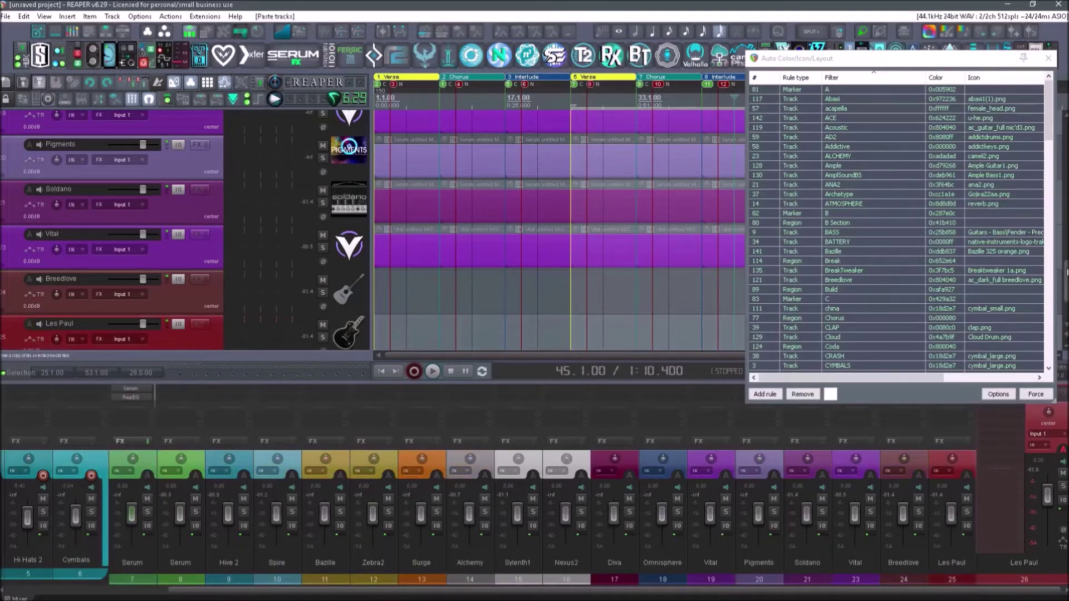
scroll(166, 343, "down", 2)
double_click(67, 285)
type("S")
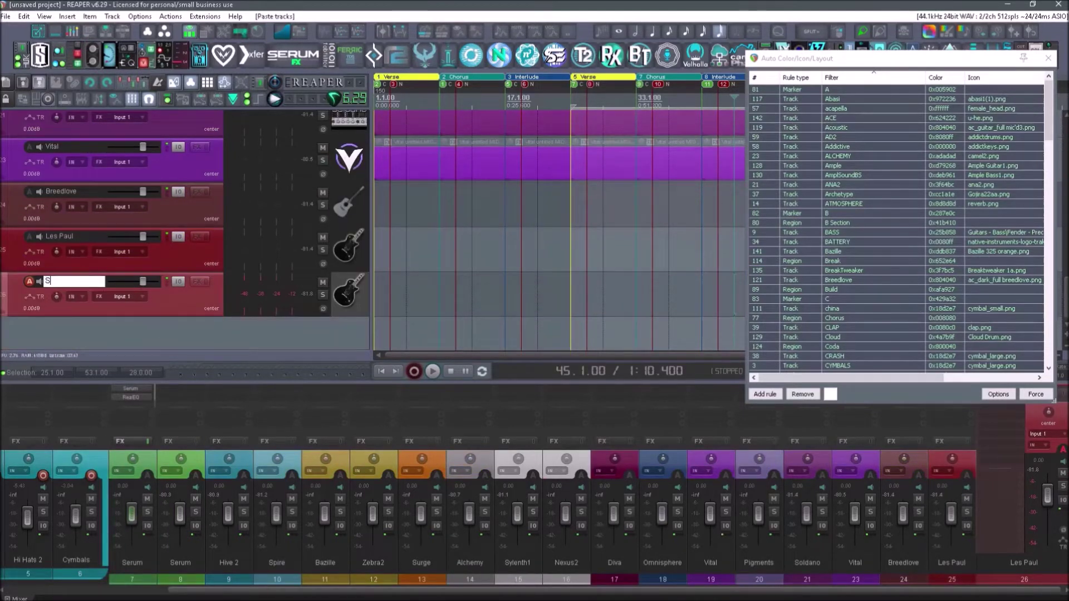
type("trat")
key("Return")
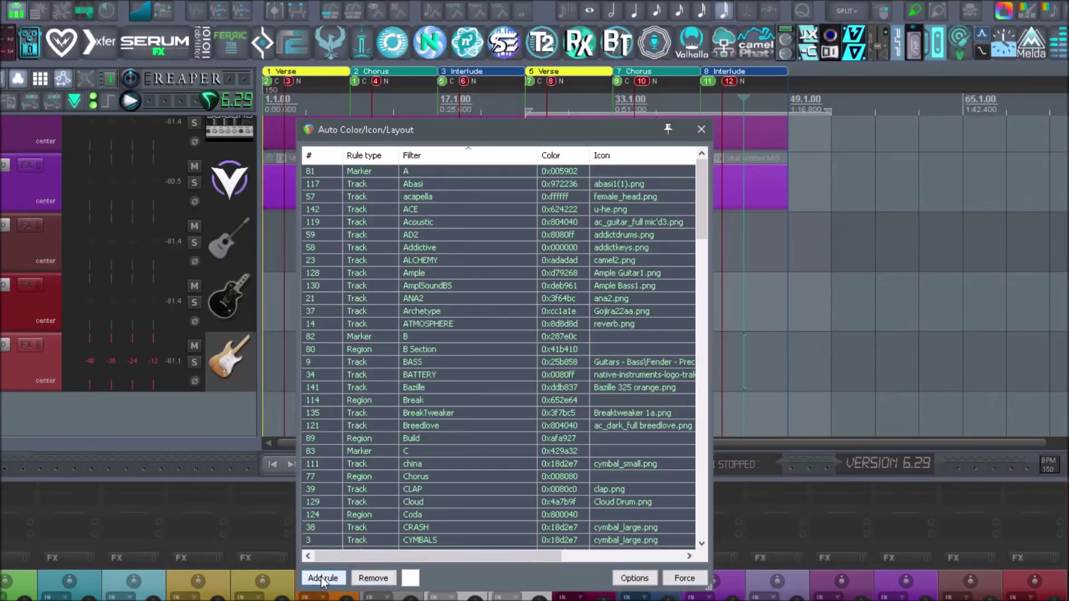
Step: Add a new track rule to the Auto Color/Icon/Layout list with the filter Zed
left_click(322, 579)
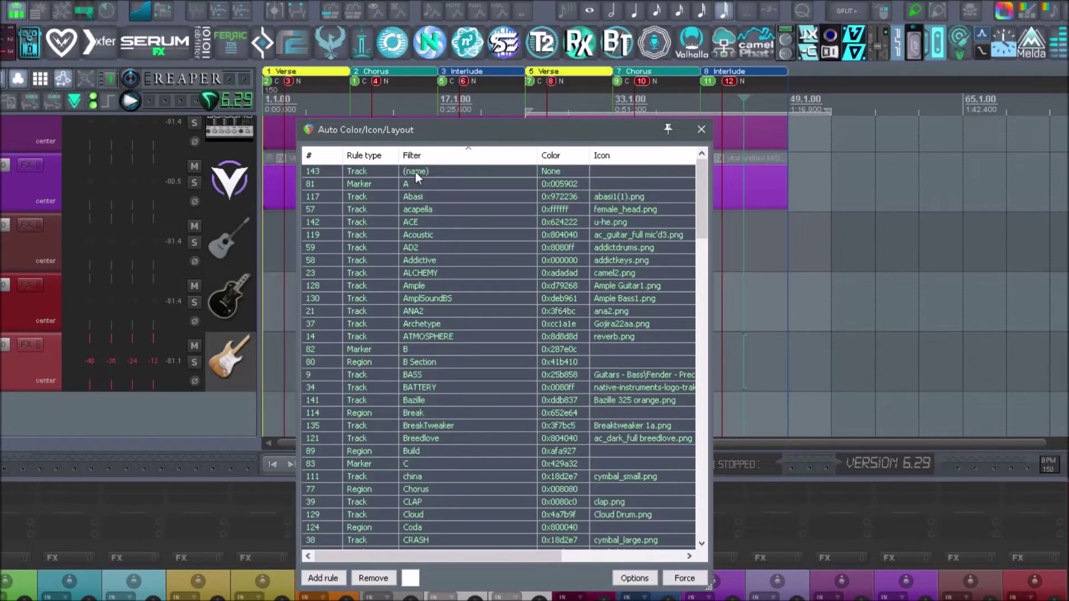
double_click(422, 171)
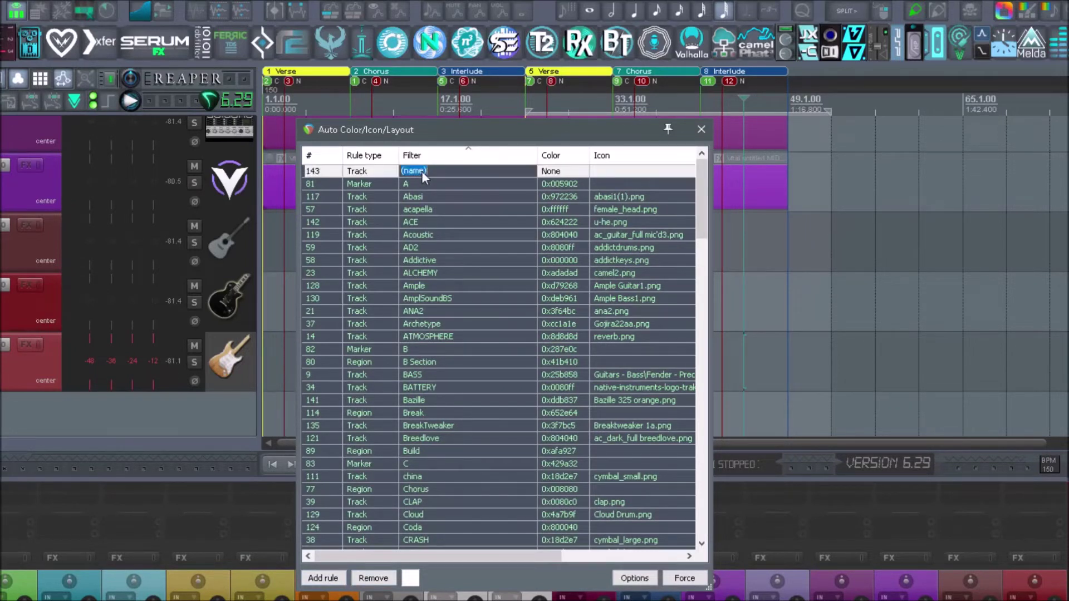
type("ZZZ")
key("Return")
scroll(470, 302, "down", 3)
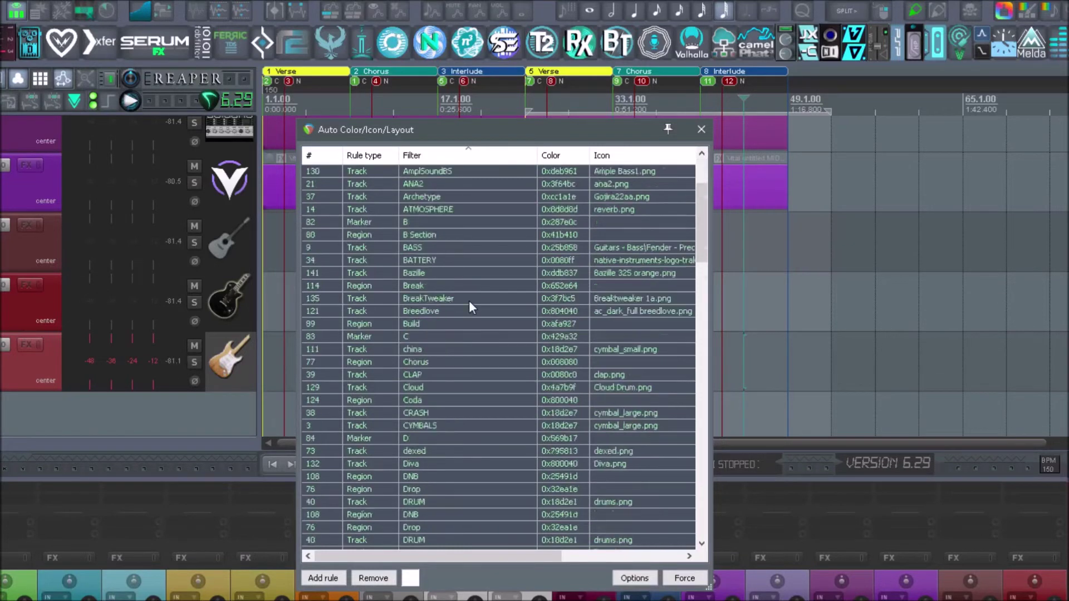
scroll(469, 307, "down", 20)
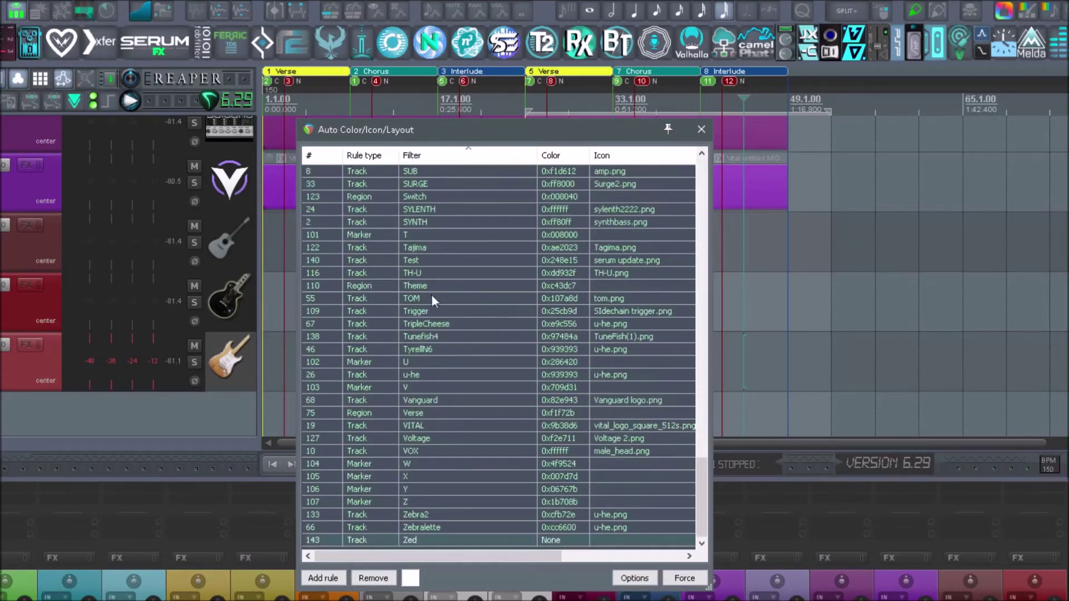
Step: Compare the order of the Auto Color/Icon/Layout rules when sorted by number and by filter
left_click(318, 154)
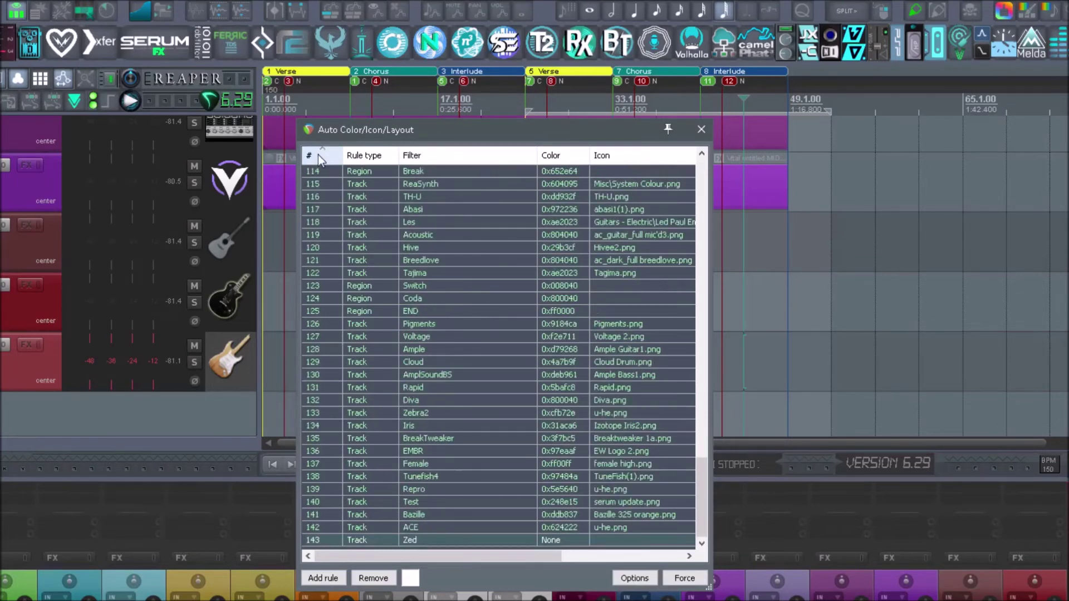
scroll(311, 314, "up", 6)
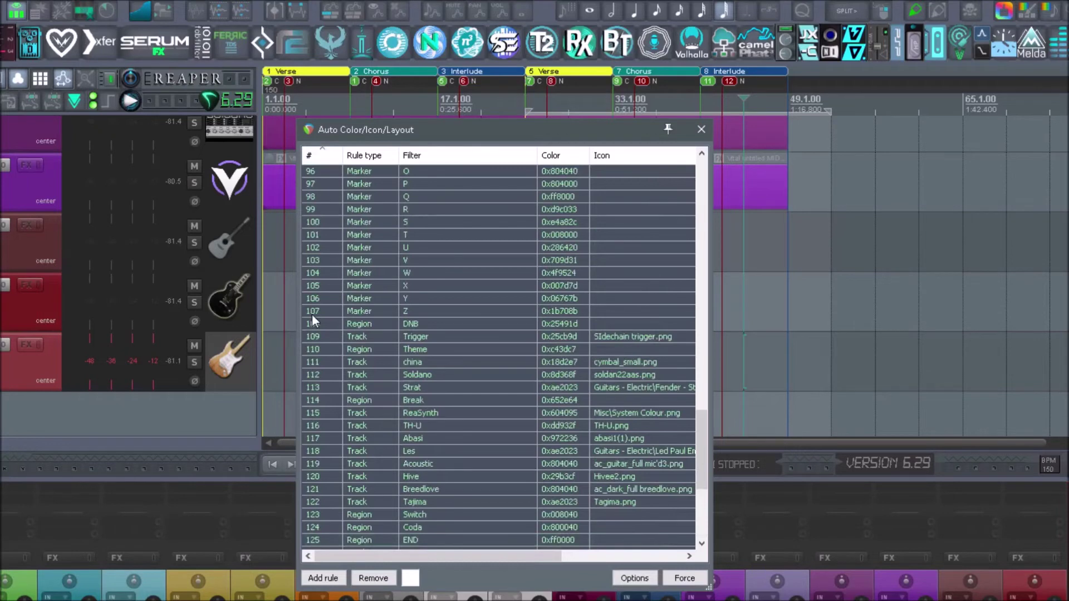
scroll(311, 314, "up", 20)
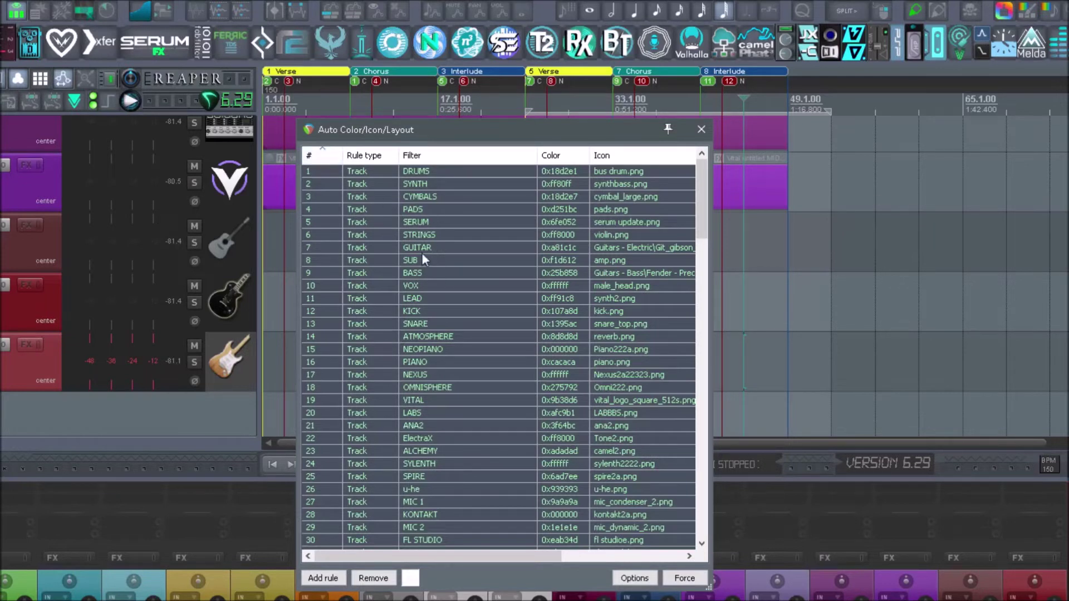
left_click(419, 157)
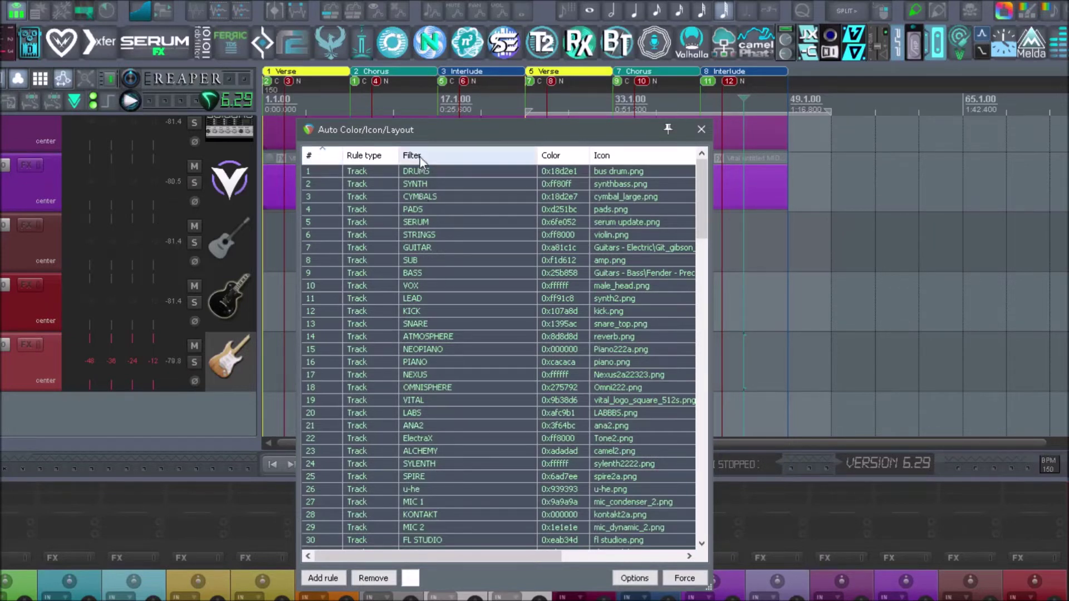
scroll(462, 450, "down", 2)
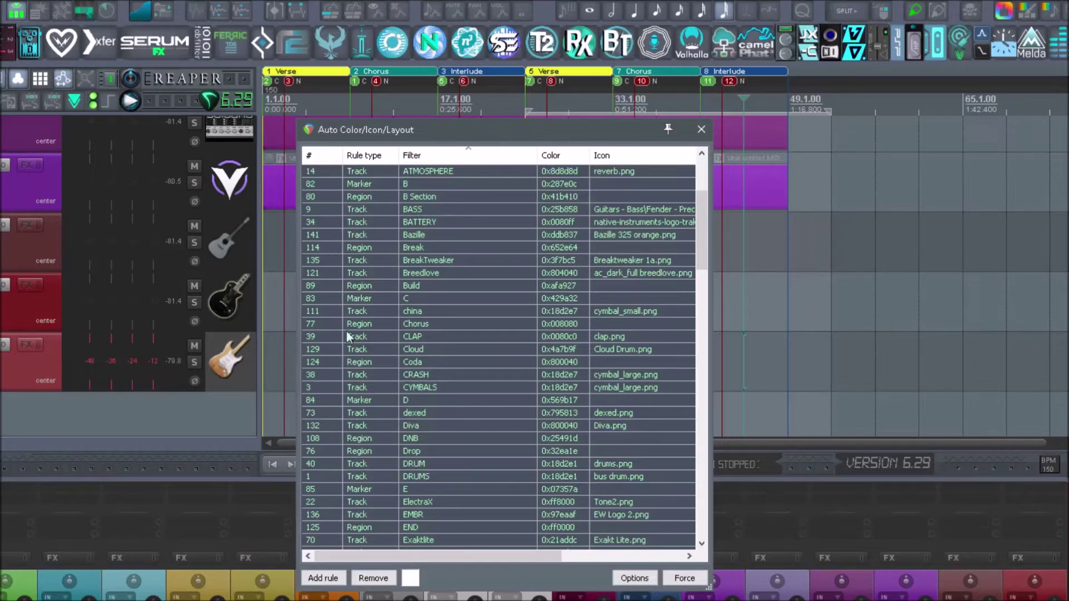
left_click(315, 156)
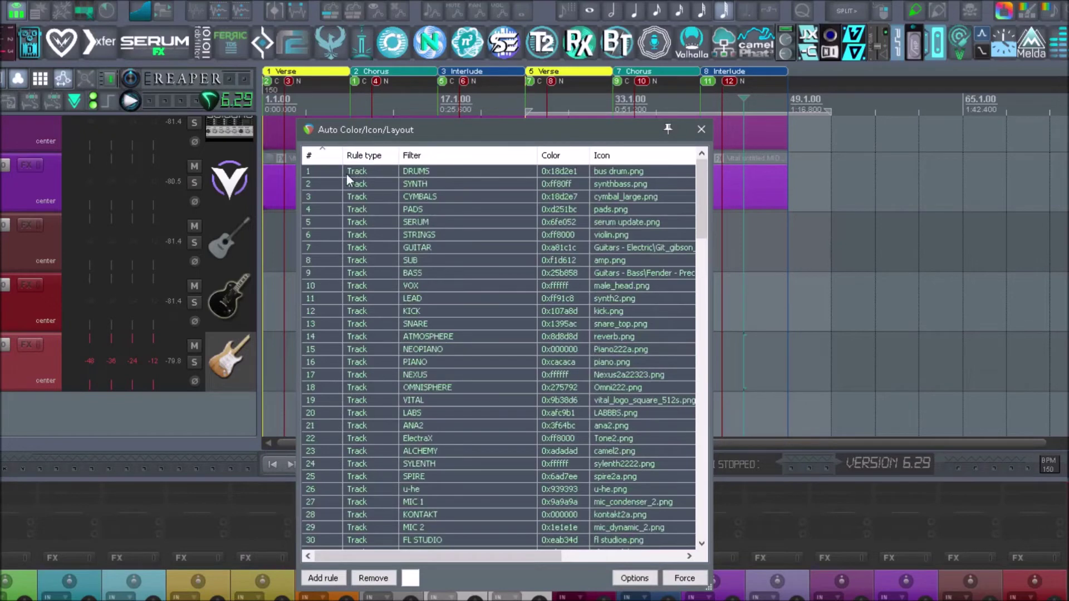
scroll(460, 404, "down", 5)
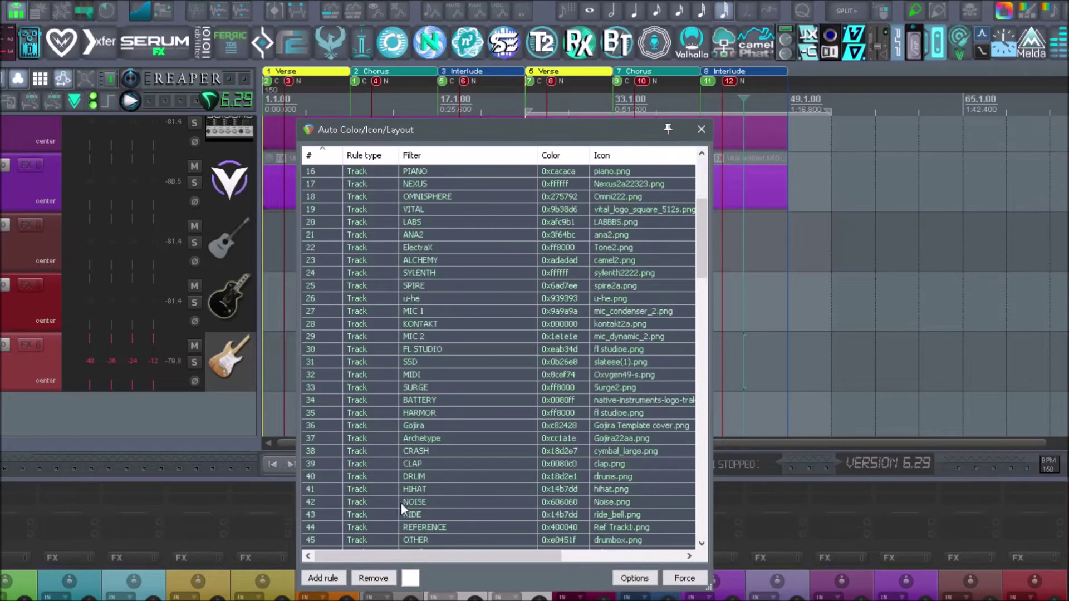
scroll(496, 309, "up", 5)
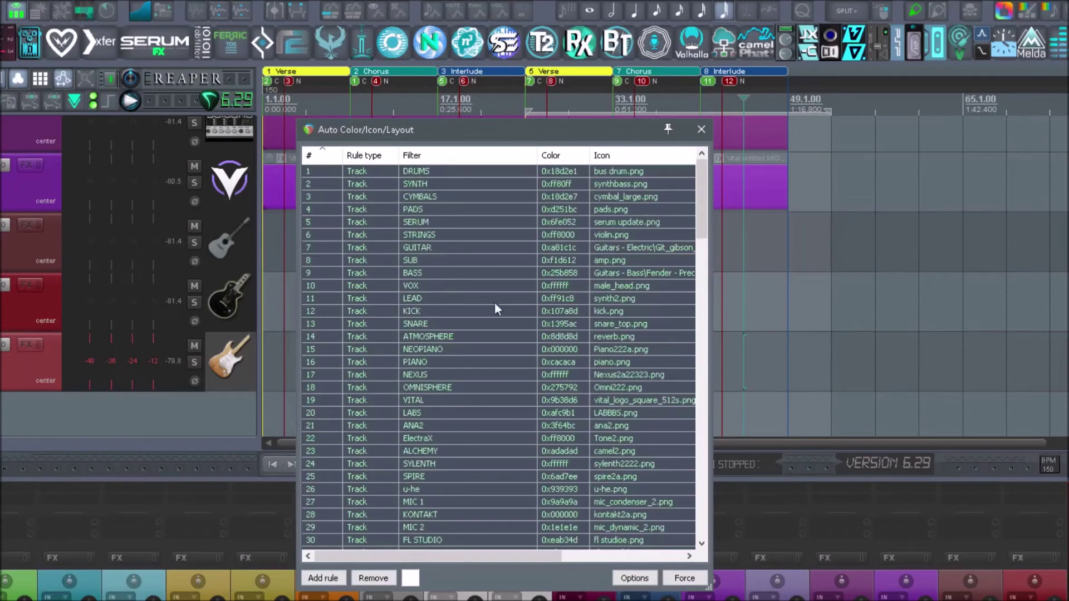
Step: Sort the rules by rule type and examine the marker and region rules
left_click(375, 157)
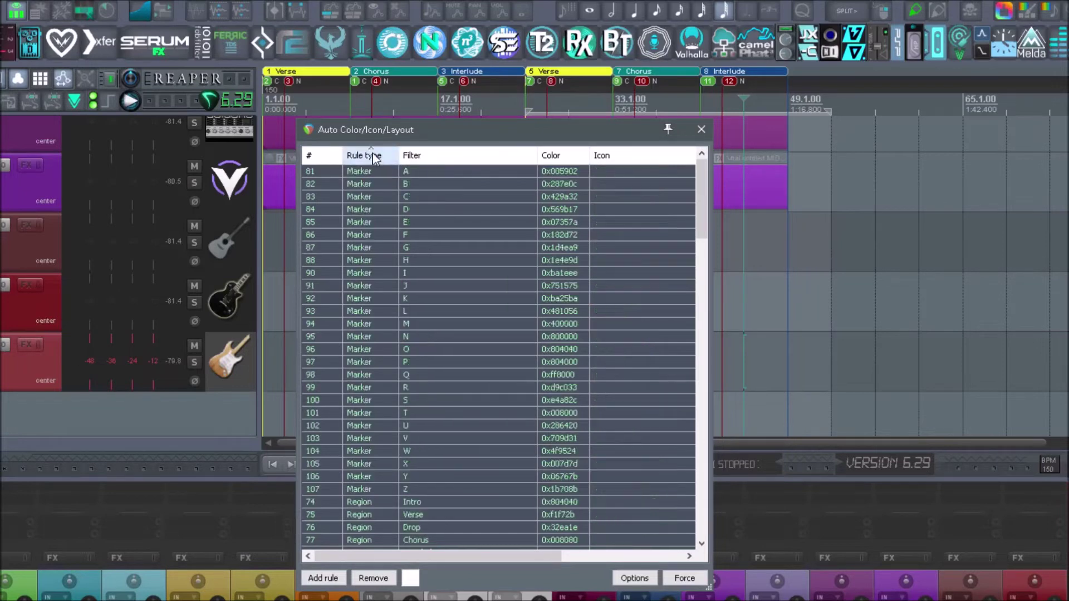
scroll(353, 382, "down", 5)
scroll(382, 341, "up", 6)
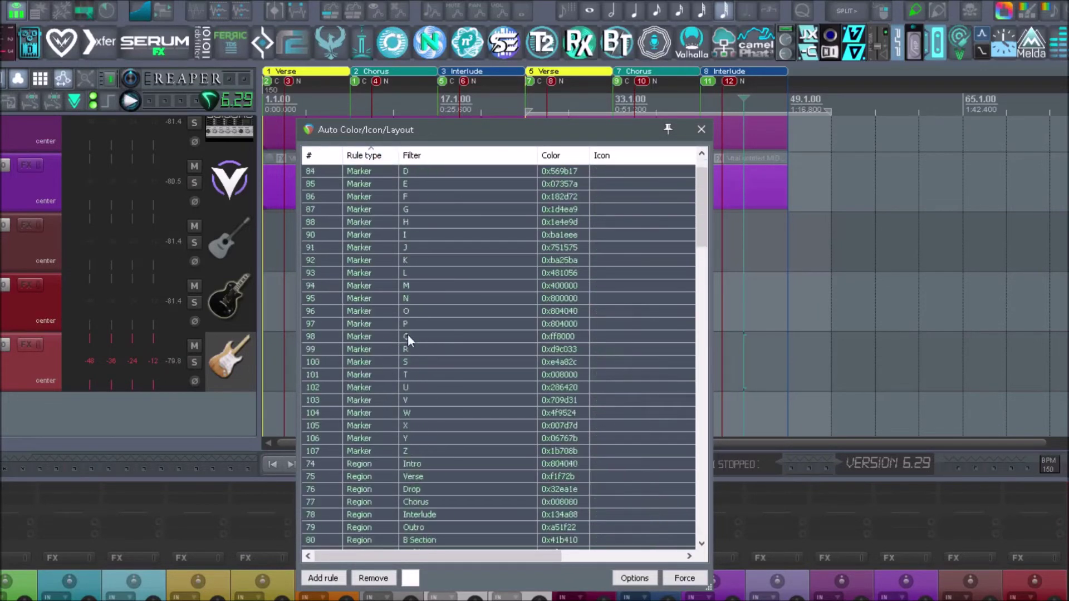
Step: Look through the rules sorted by filter and by icon, finishing with them sorted by filter
left_click(432, 156)
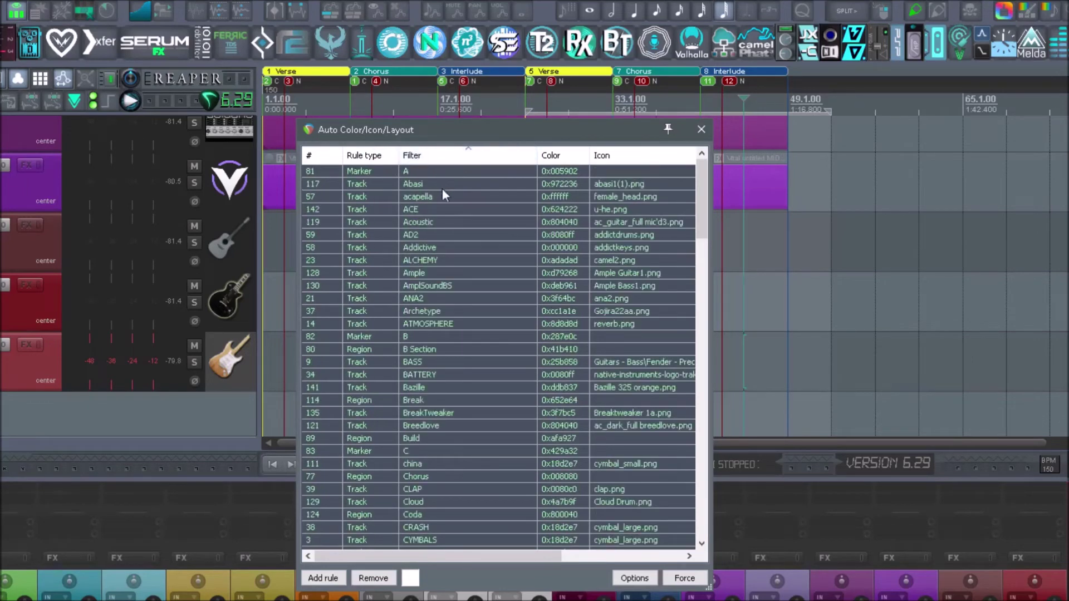
scroll(442, 195, "down", 18)
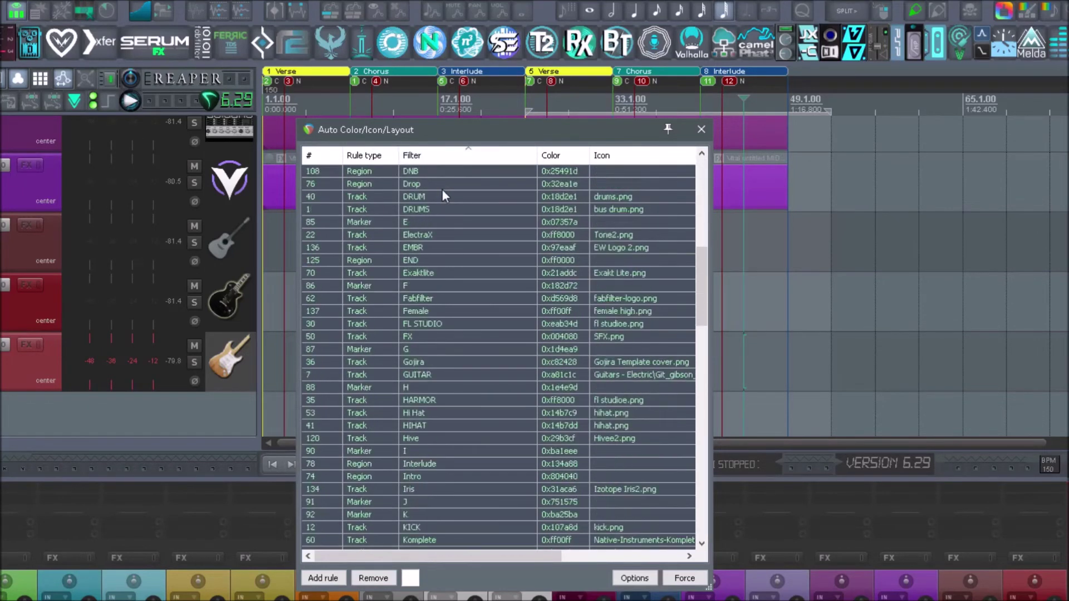
scroll(456, 214, "down", 2)
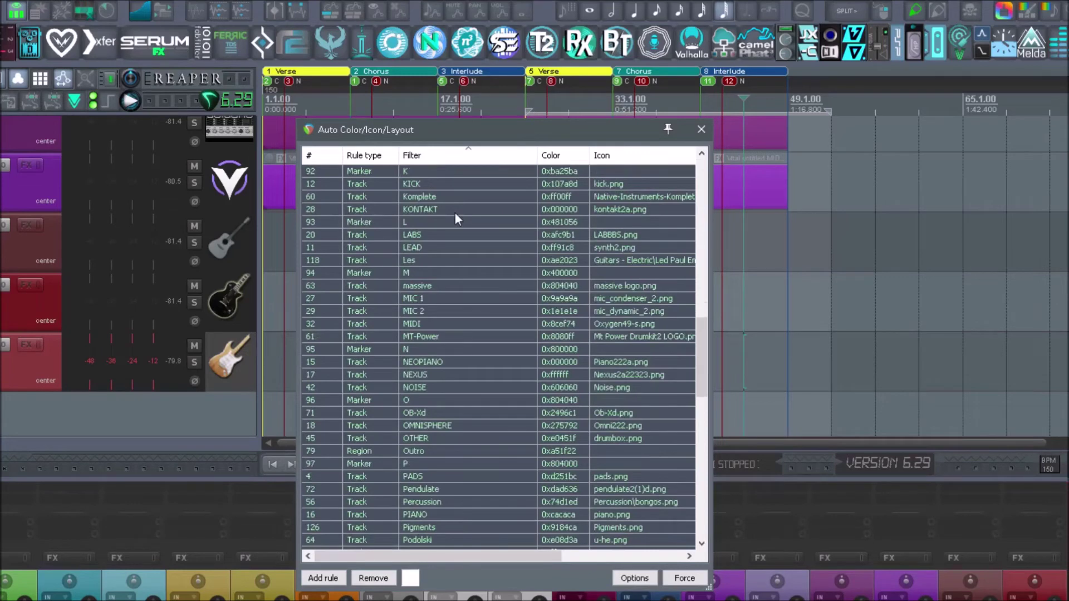
scroll(455, 214, "down", 15)
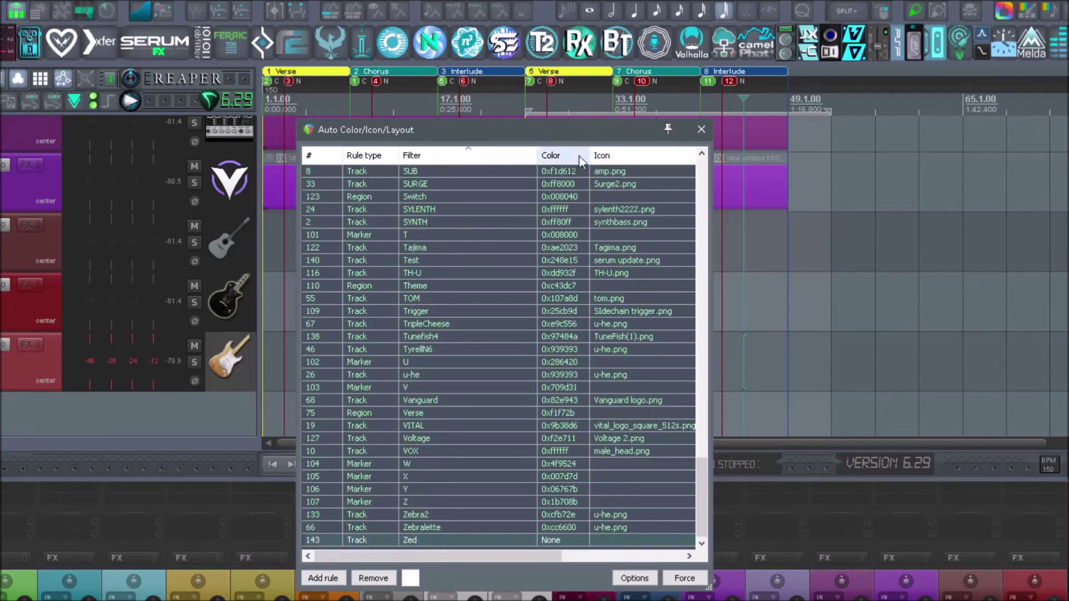
left_click(609, 157)
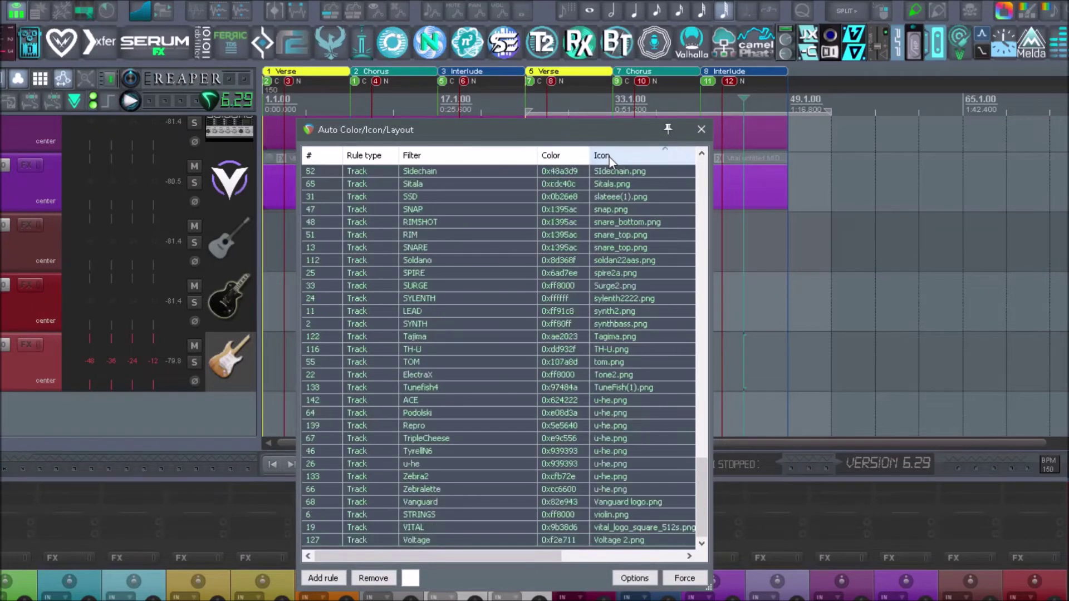
left_click(506, 158)
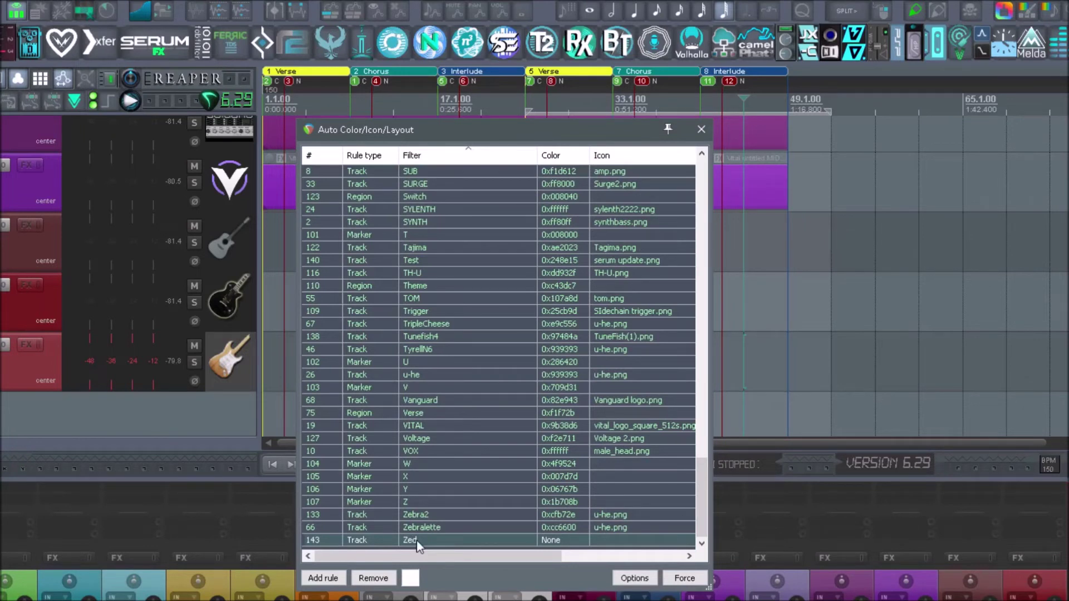
Step: Insert a new track below the Strat track for the Zed rule
right_click(6, 401)
left_click(34, 410)
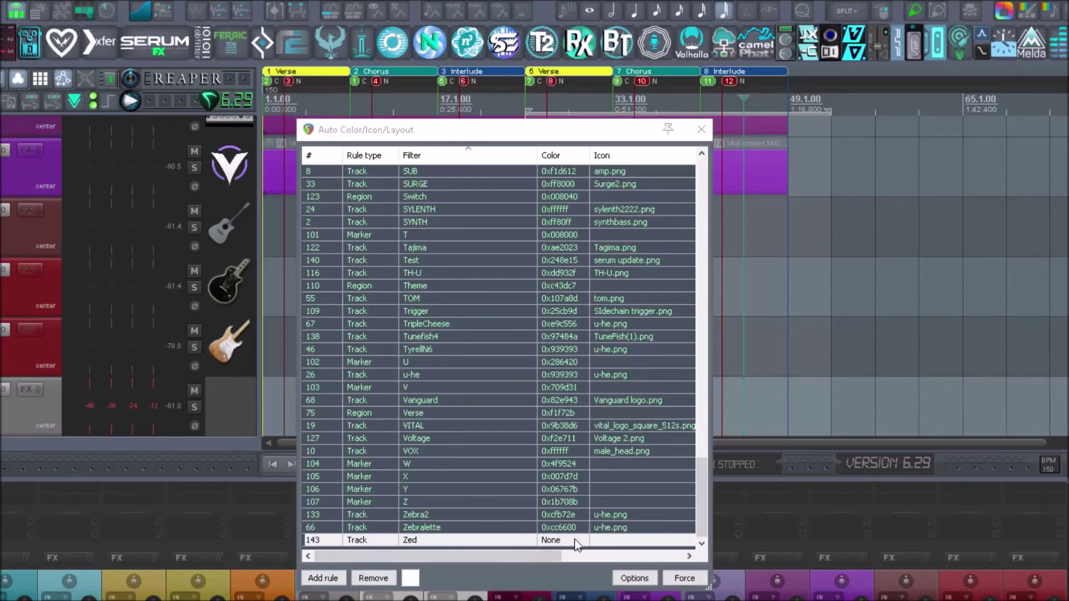
Step: Set the Zed rule's color to a darkened magenta with red 166, green 0 and blue 166
left_click(551, 540)
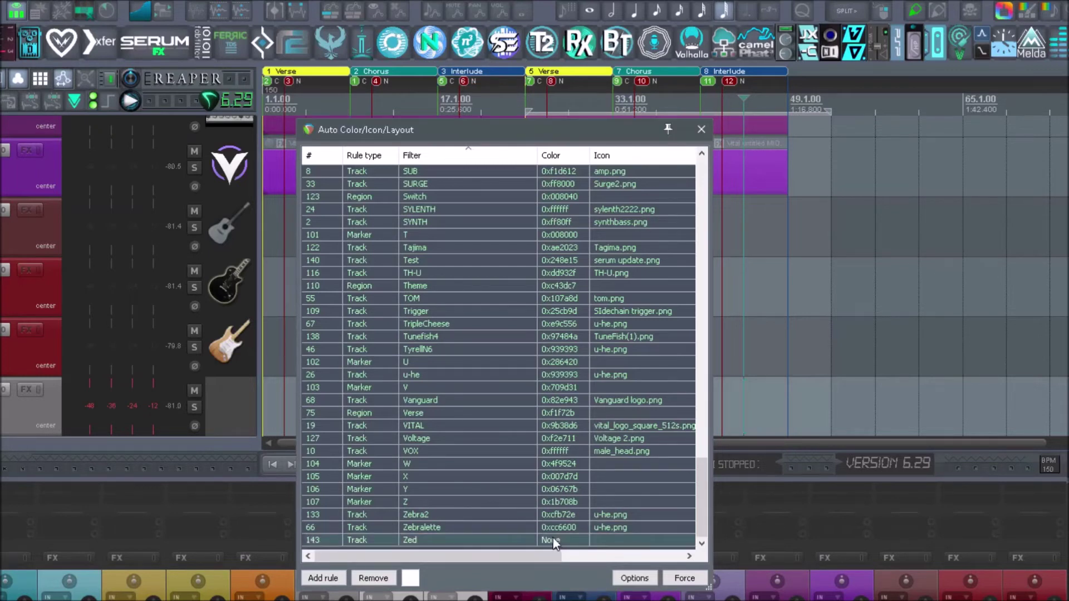
left_click(550, 539)
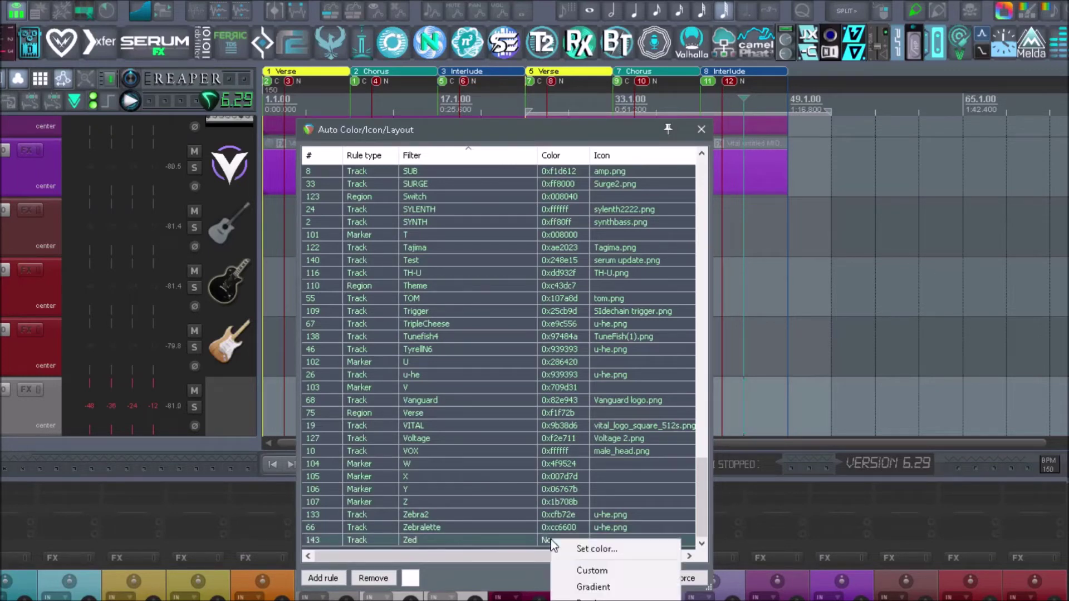
left_click(412, 579)
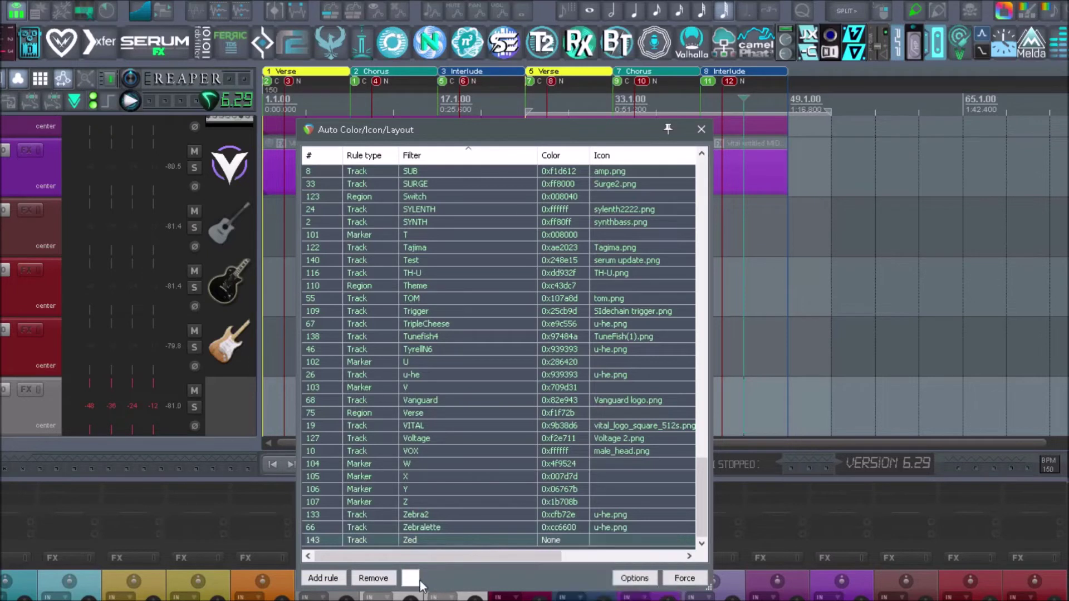
left_click(411, 578)
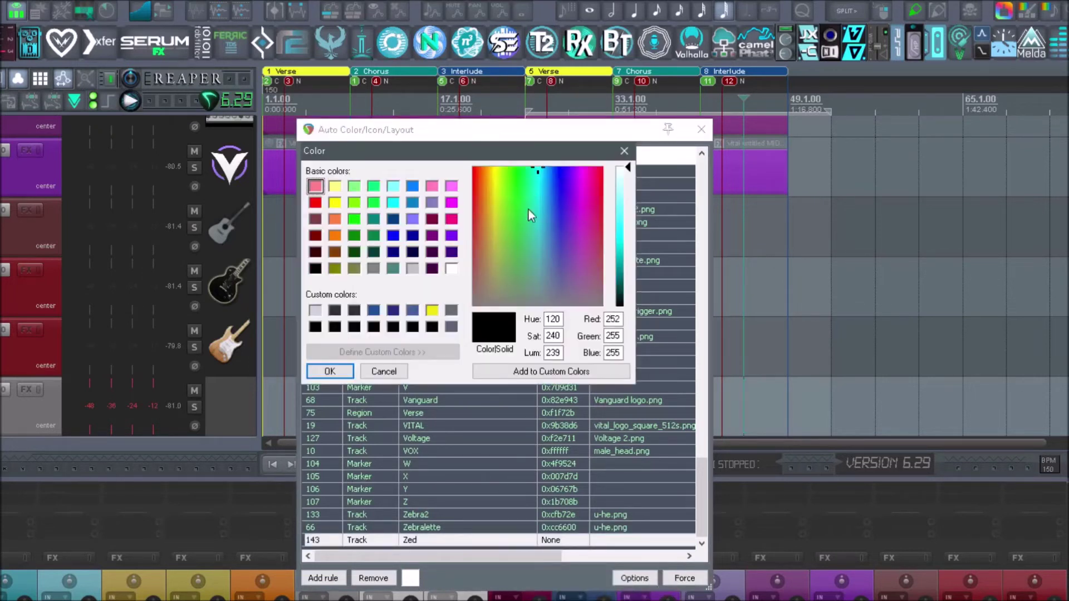
left_click(449, 203)
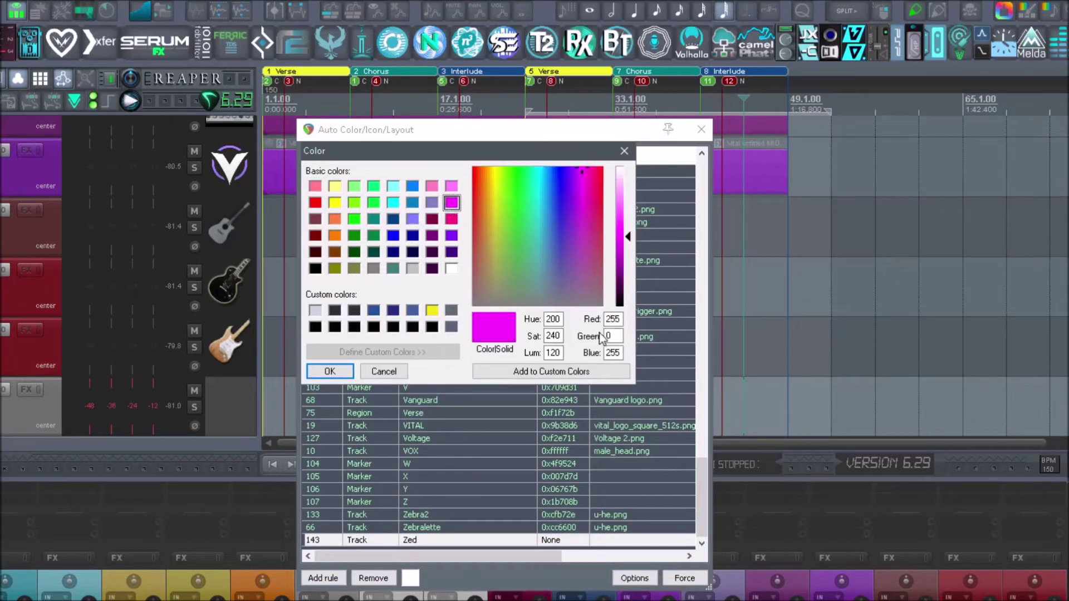
left_click(630, 262)
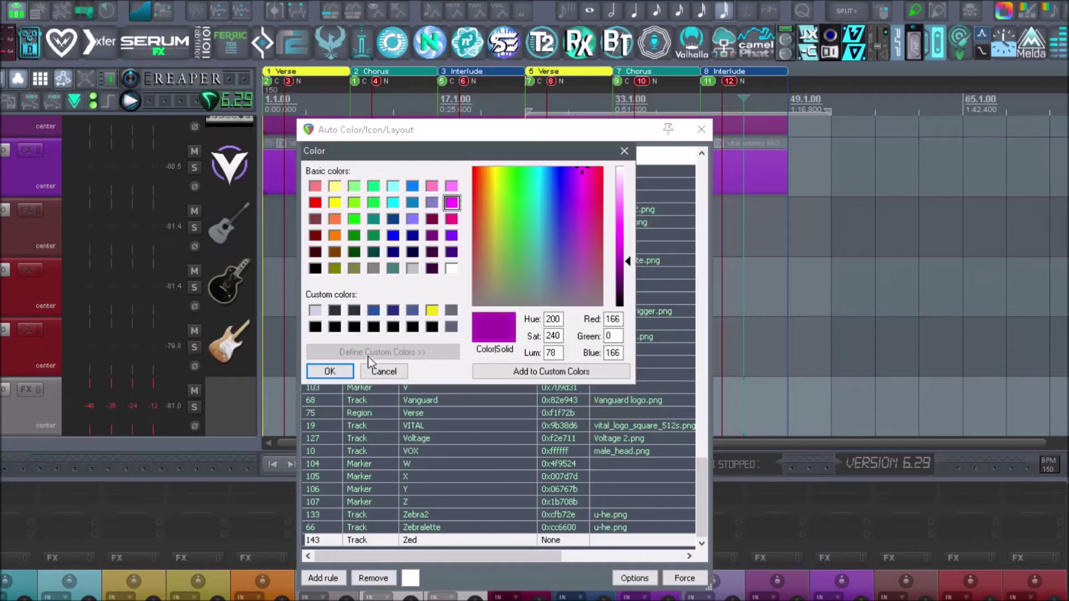
left_click(330, 371)
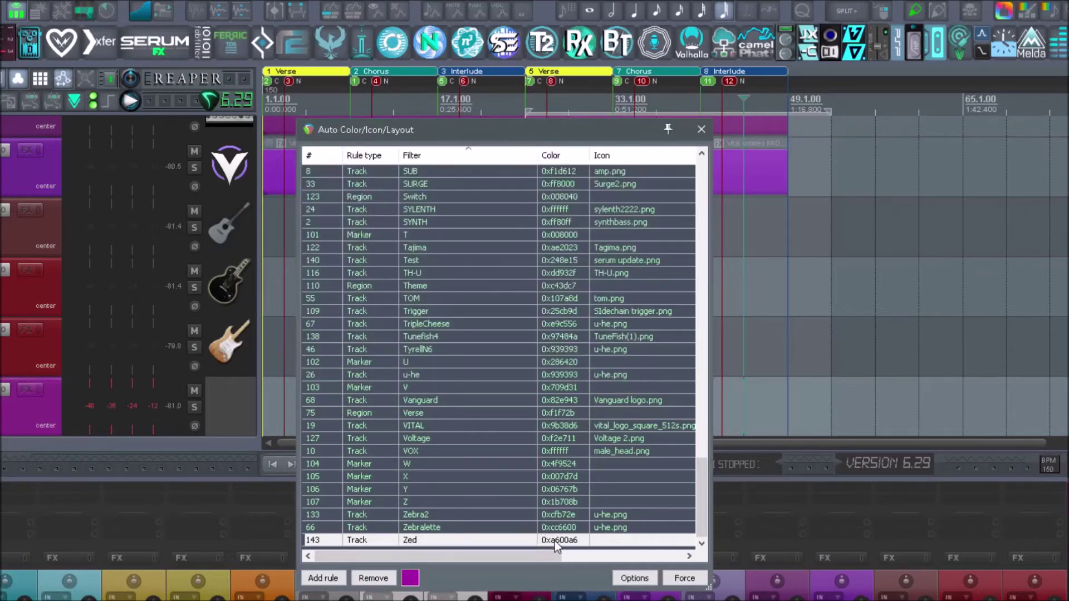
Step: View the PNG files offered as icons for the Zed rule and close the file chooser without picking one
double_click(622, 541)
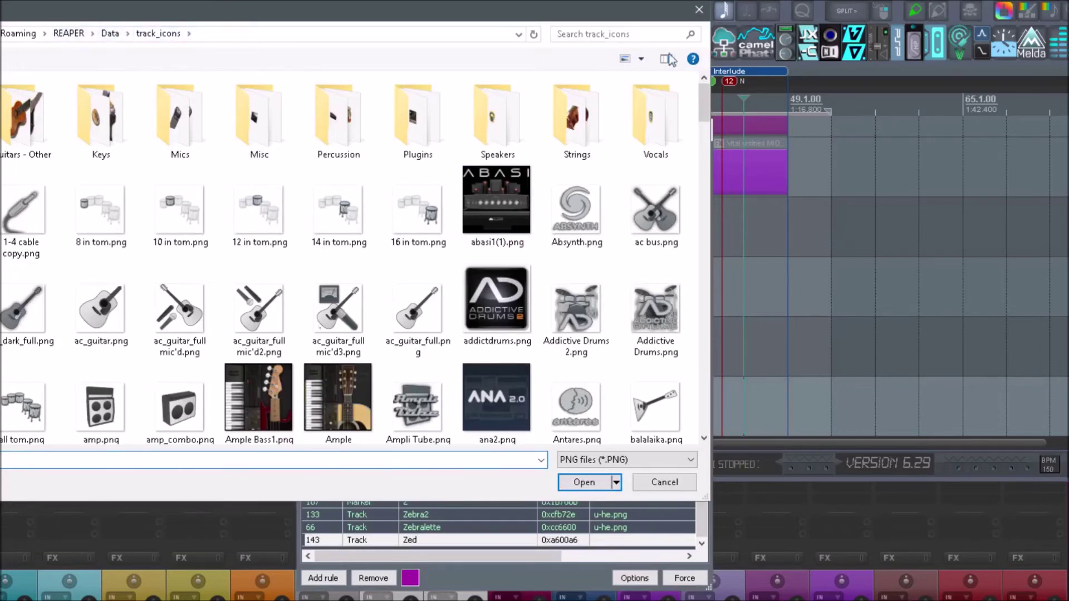
left_click(698, 10)
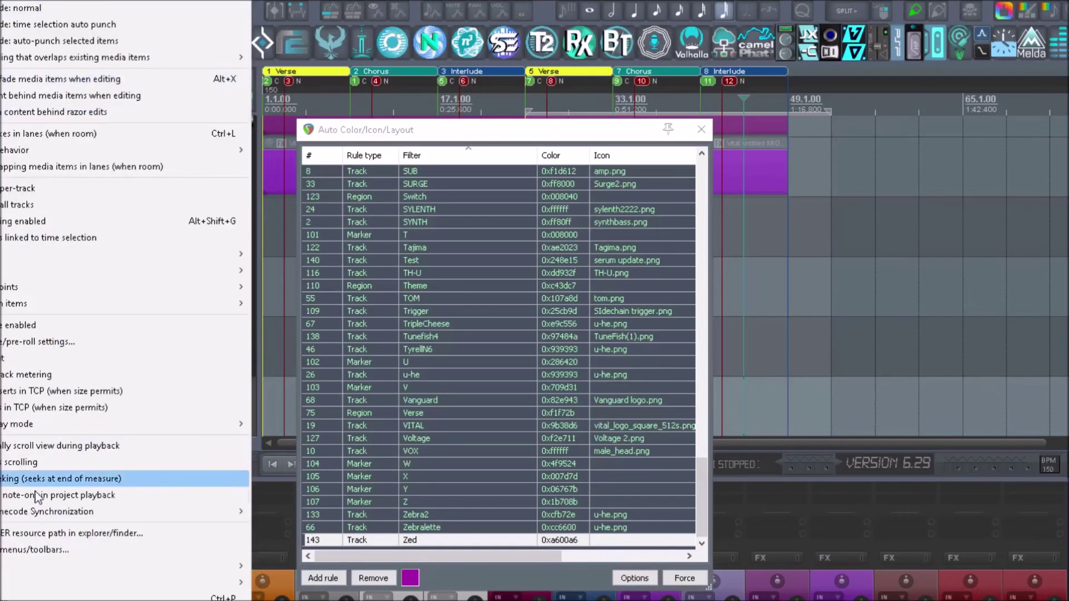
Step: Open the REAPER resource path in the file explorer, go to Data > track_icons and examine the PNG icons there
left_click(38, 535)
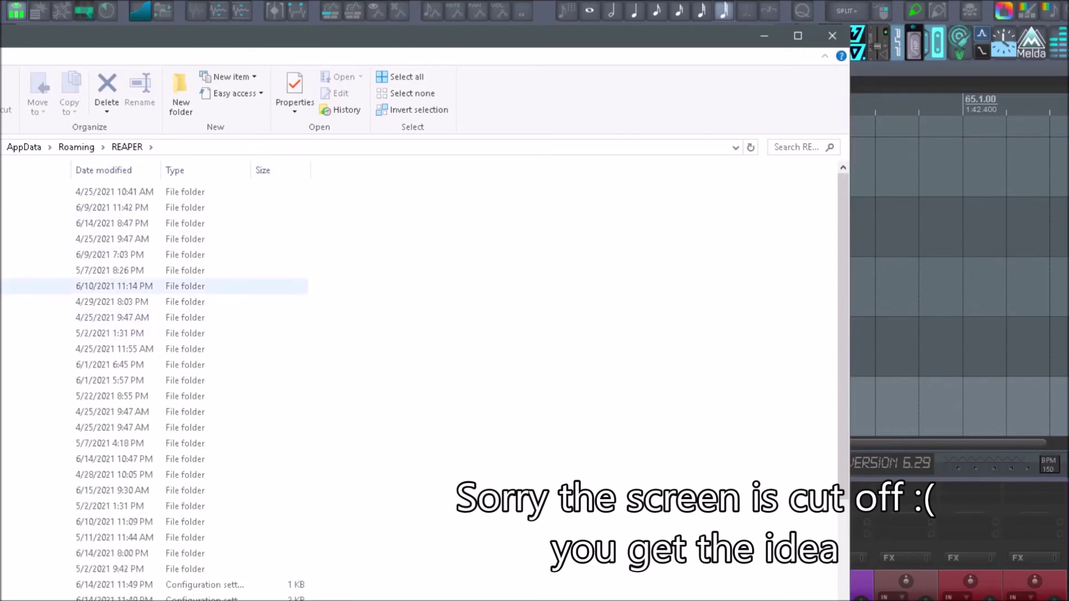
double_click(33, 254)
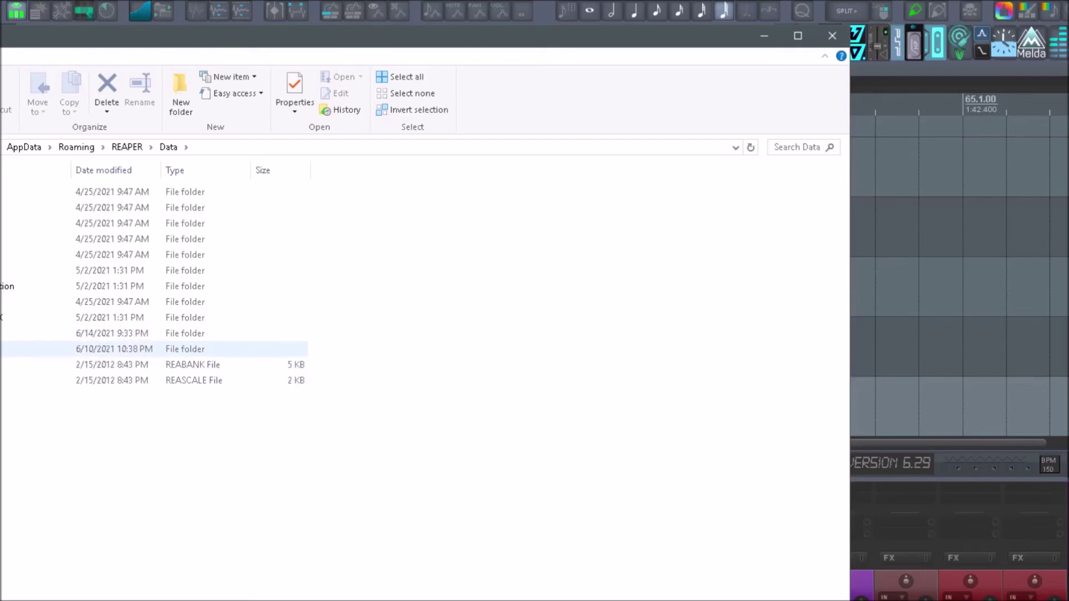
double_click(2, 348)
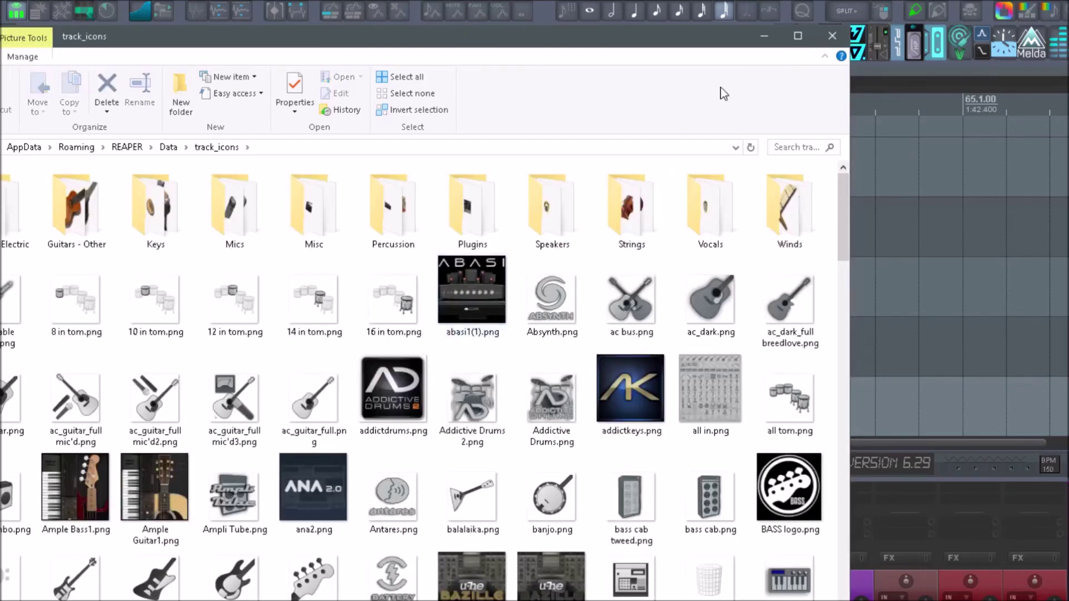
scroll(544, 378, "down", 3)
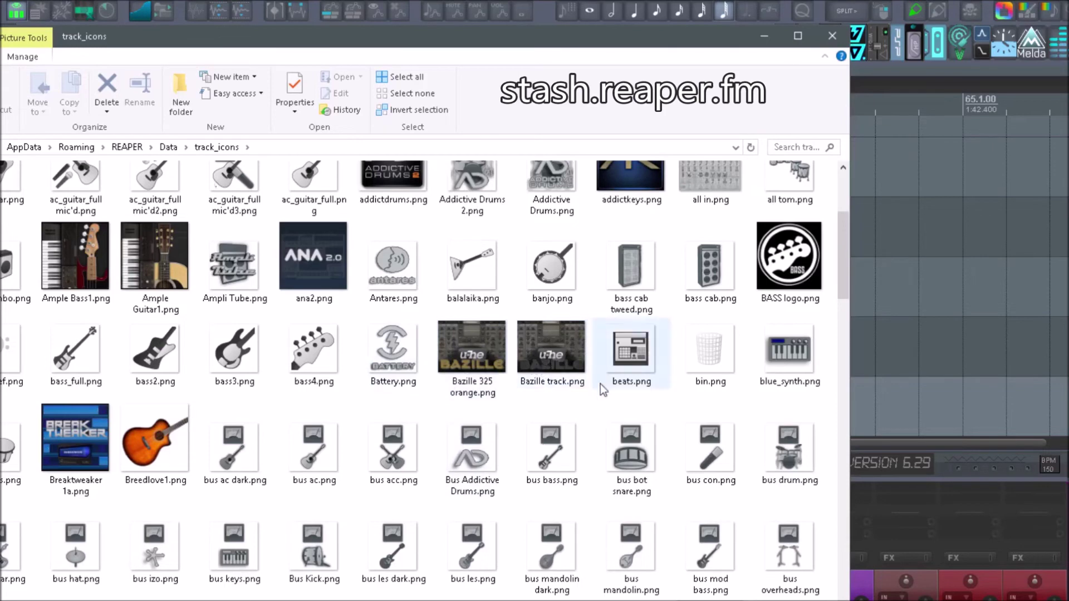
mouse_move(556, 378)
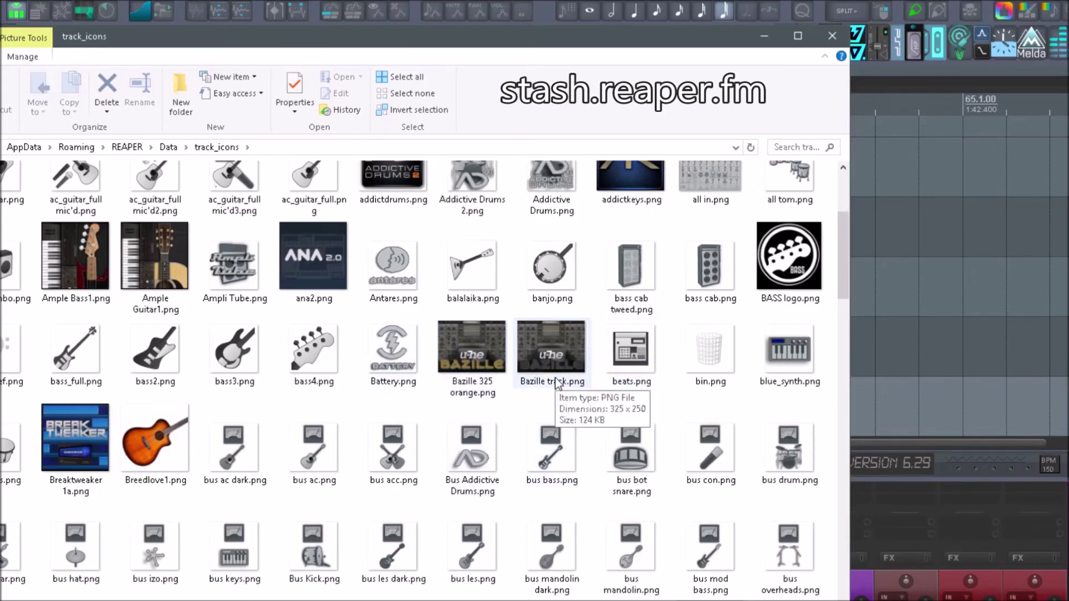
scroll(538, 339, "down", 3)
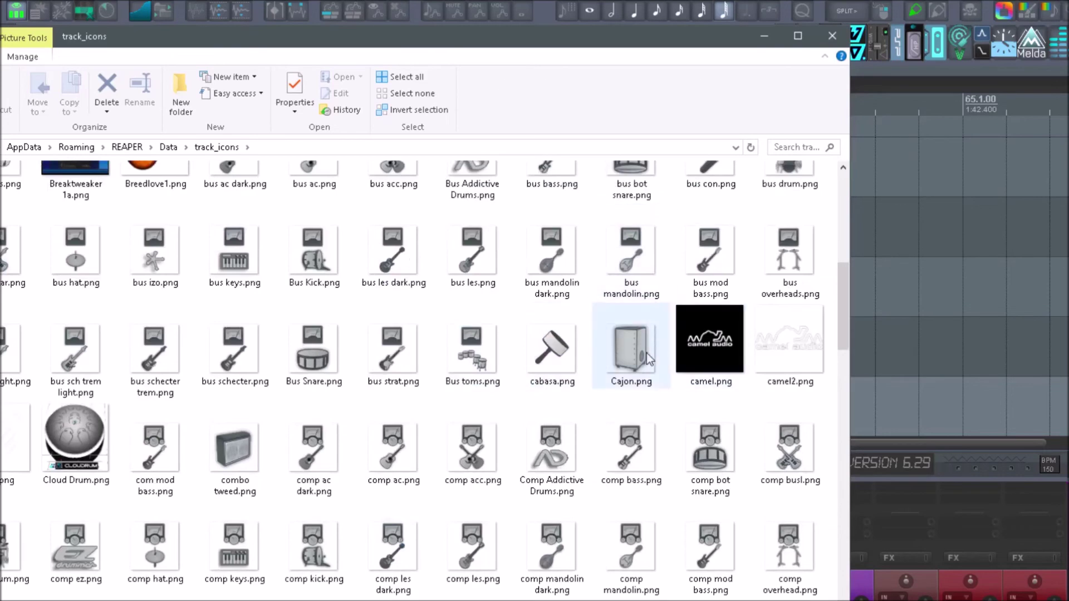
scroll(646, 353, "down", 3)
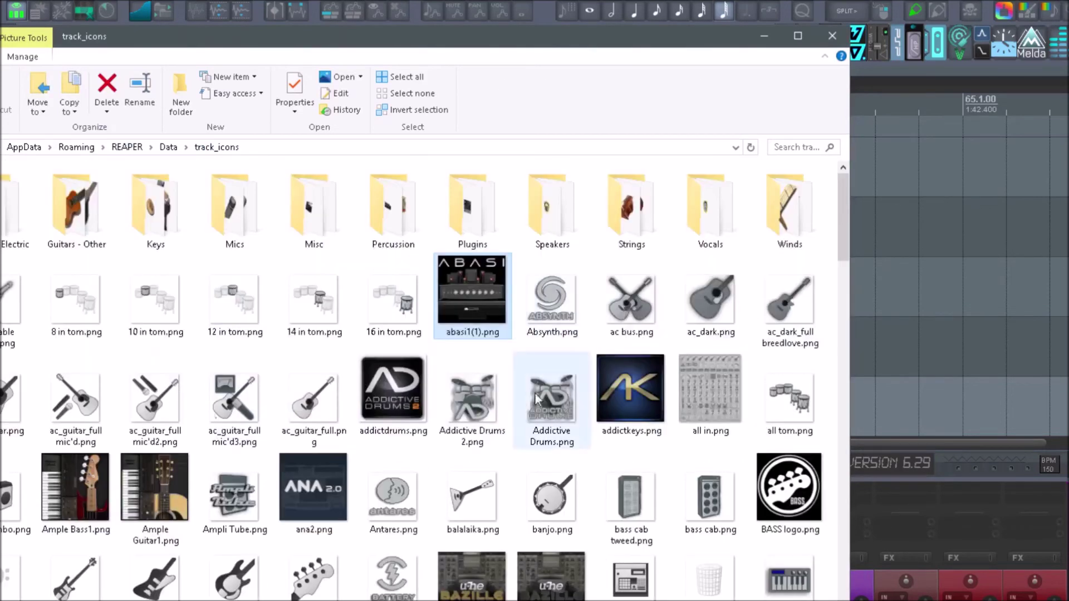
left_click(155, 298)
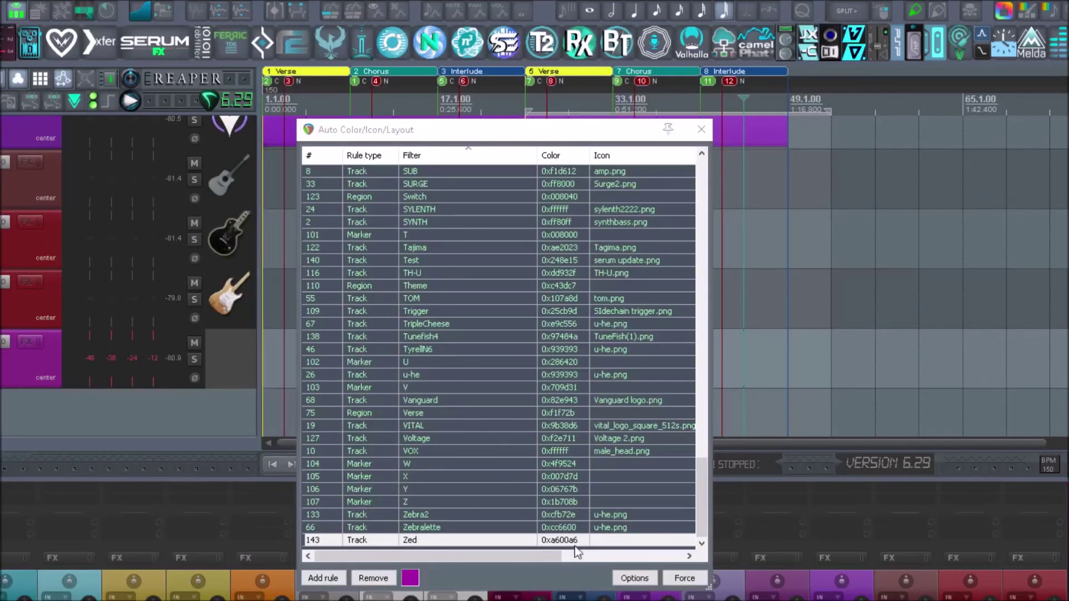
Step: Assign the rec light.png icon from the track_icons folder to the Zed rule
double_click(597, 542)
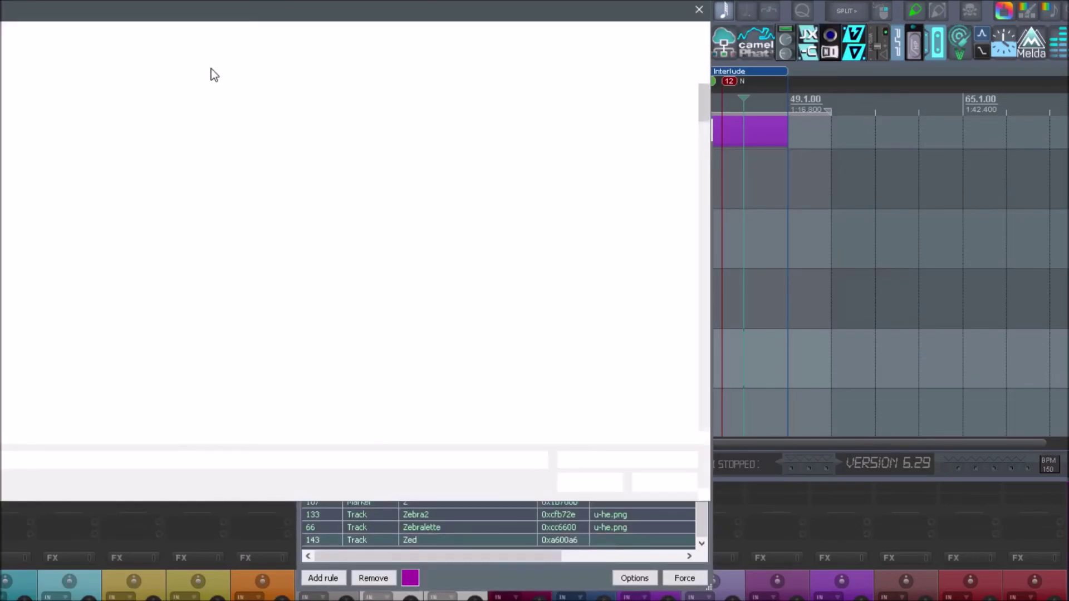
left_click_drag(185, 22, 715, 66)
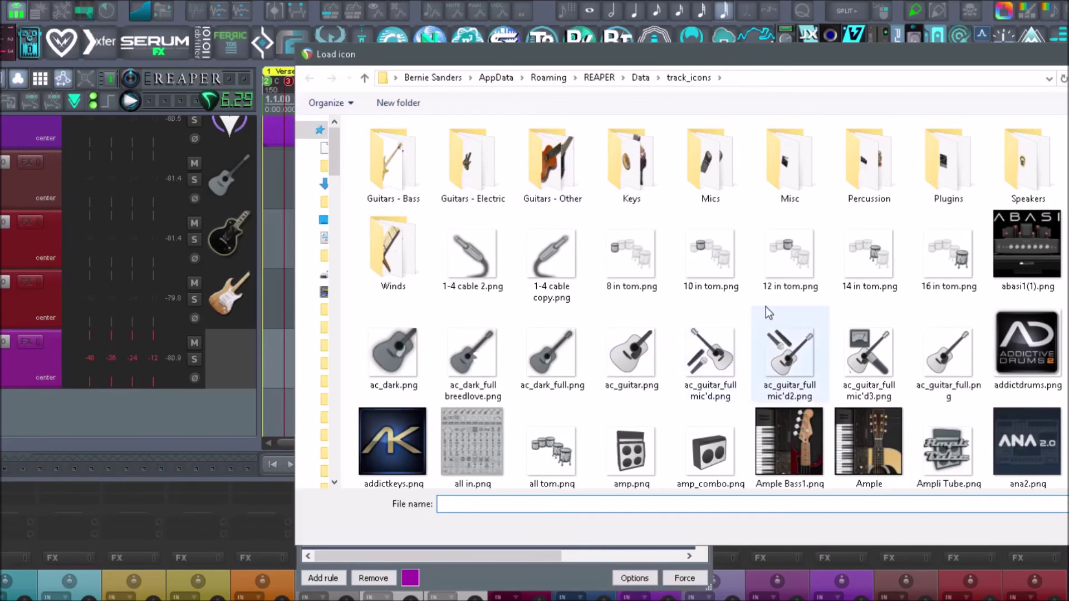
left_click_drag(644, 62, 542, 56)
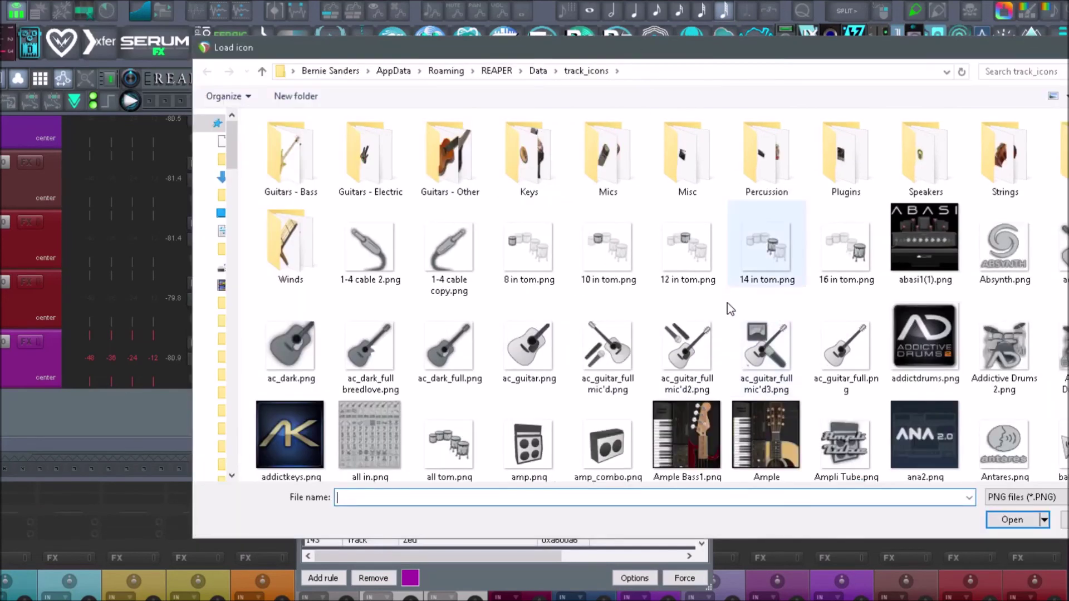
scroll(730, 303, "down", 2)
scroll(746, 301, "down", 15)
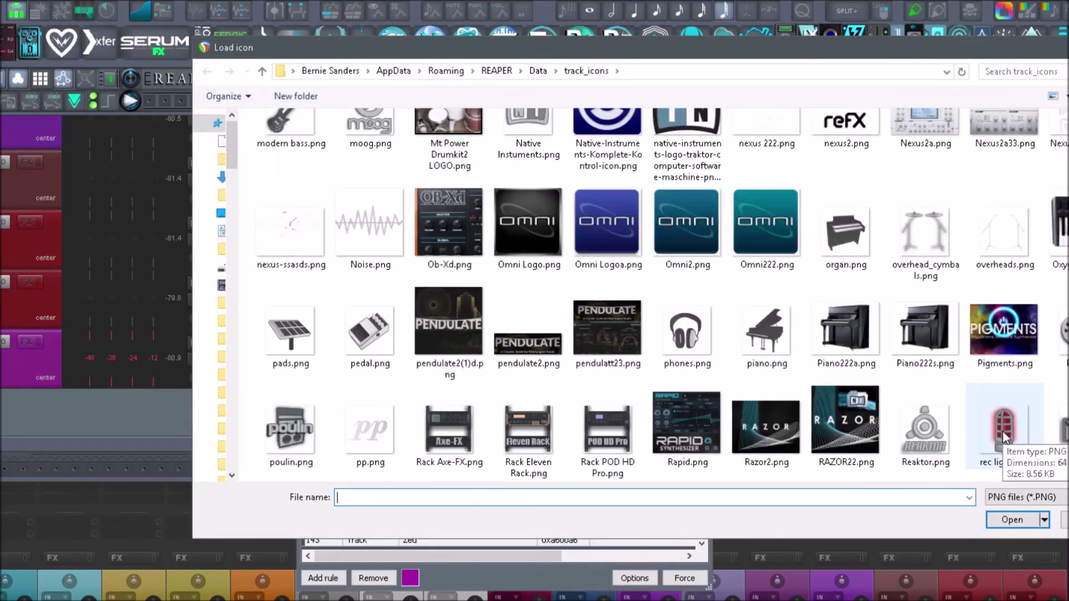
double_click(1004, 451)
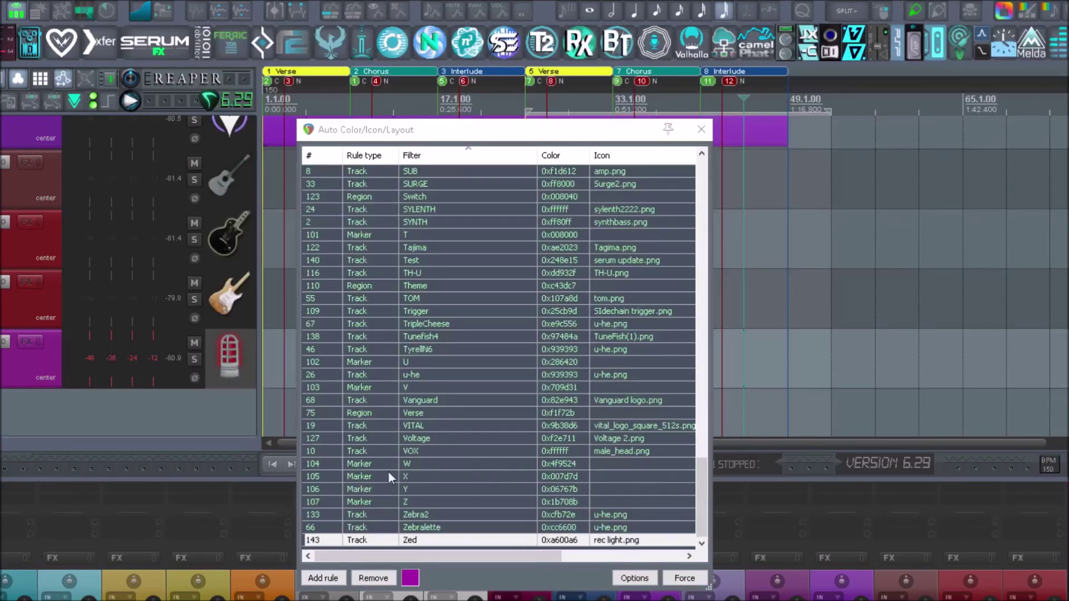
Step: Insert a new track below the Zed track
right_click(3, 397)
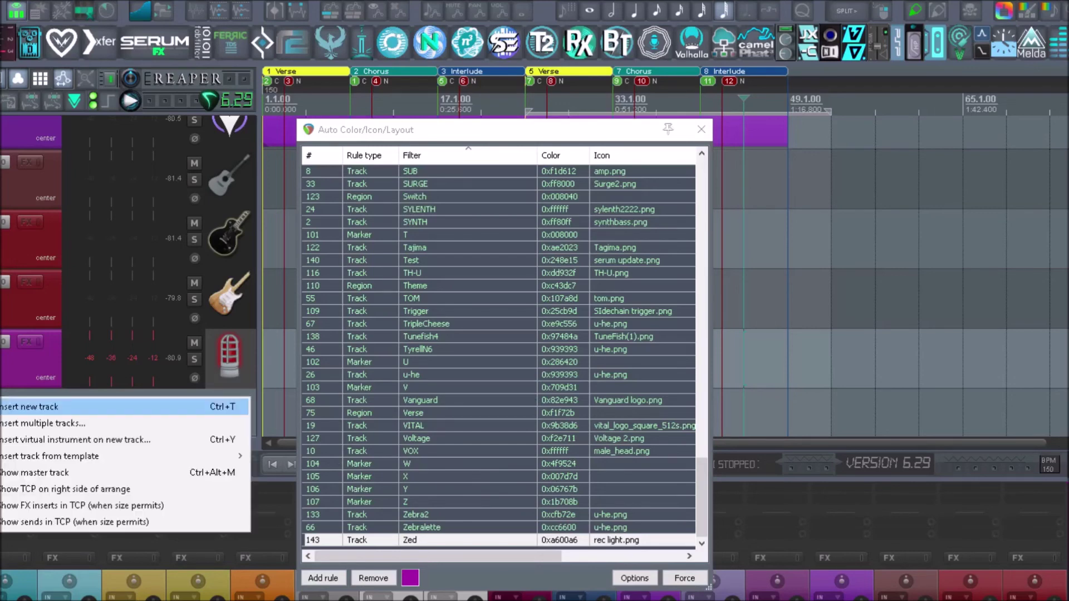
left_click(5, 407)
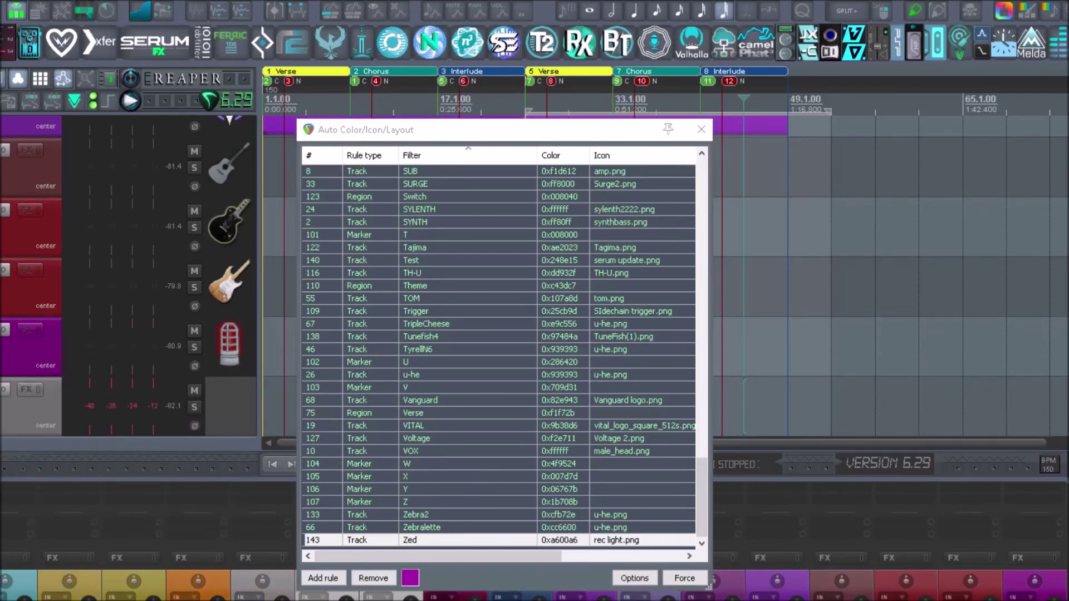
key("Return")
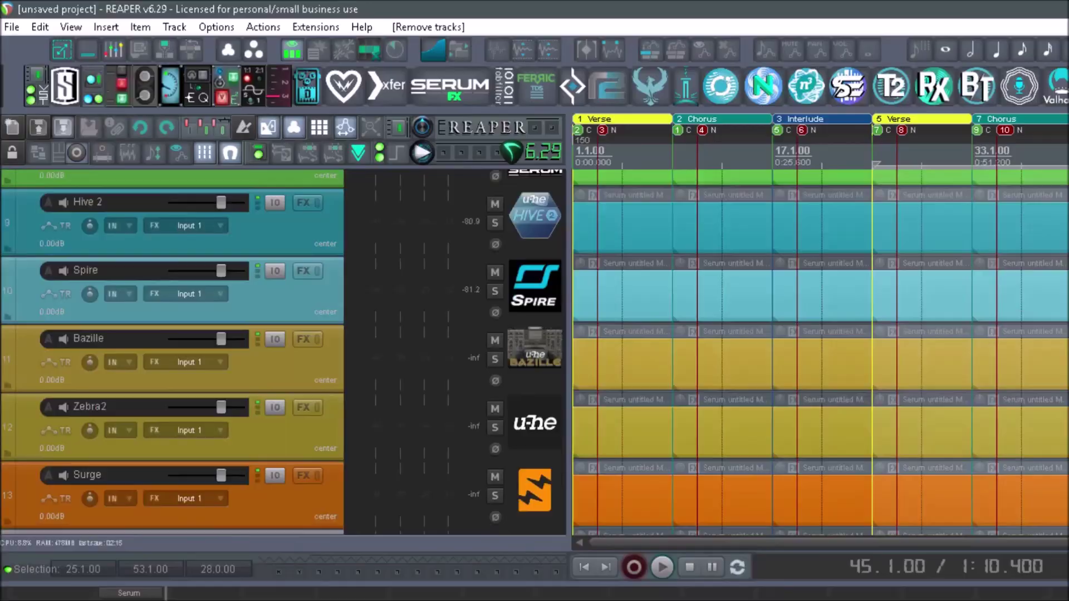
Step: Select the Surge track, view the VST Instruments, Guitar Toolbar and u-he plugin toolbars, and close them
scroll(445, 345, "down", 3)
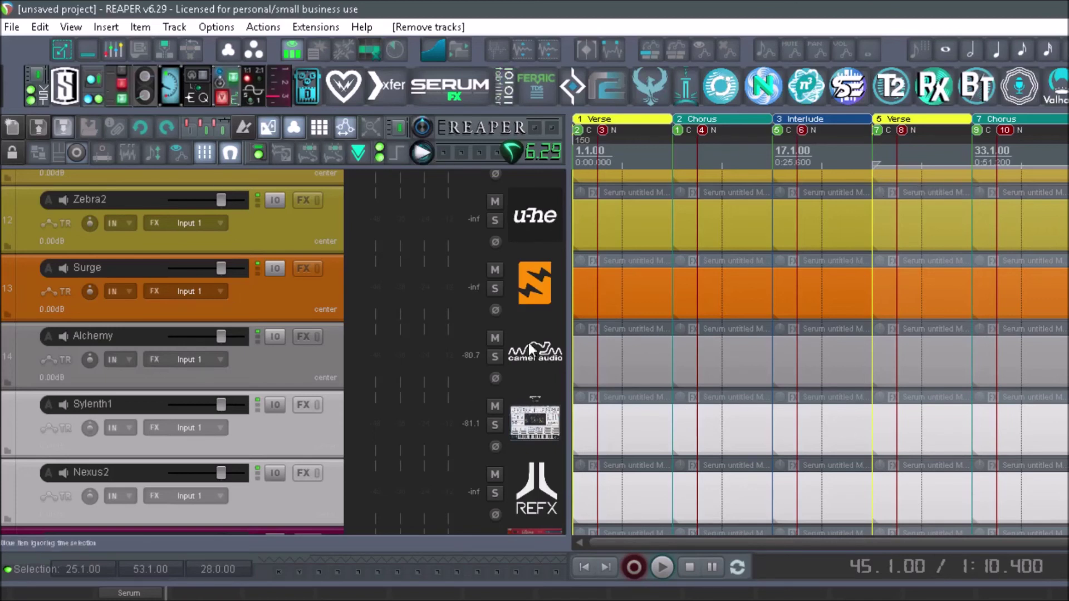
left_click(621, 289)
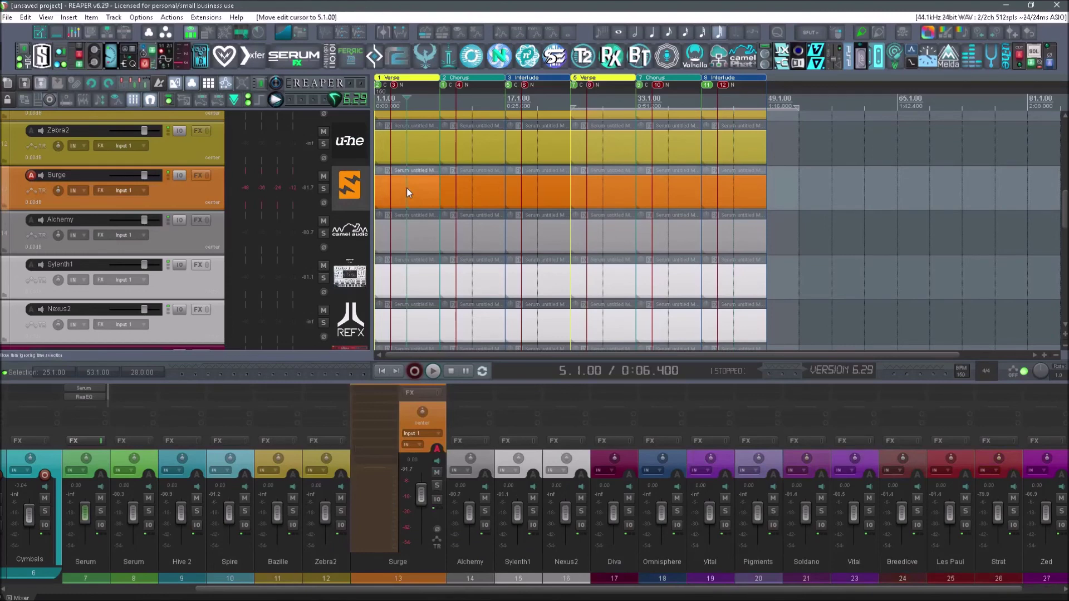
key("v")
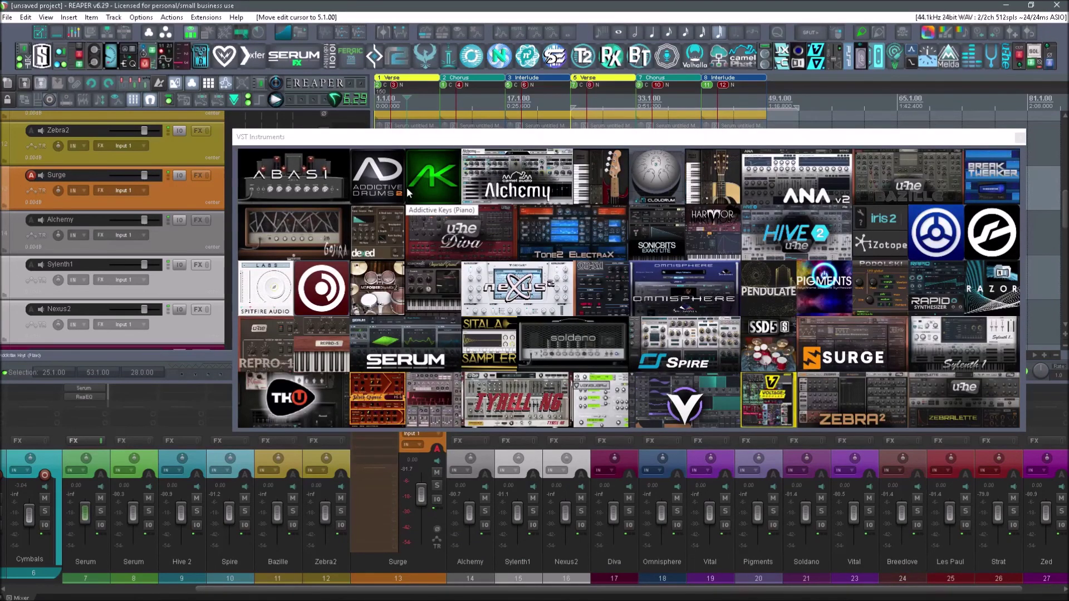
key("g")
key("u")
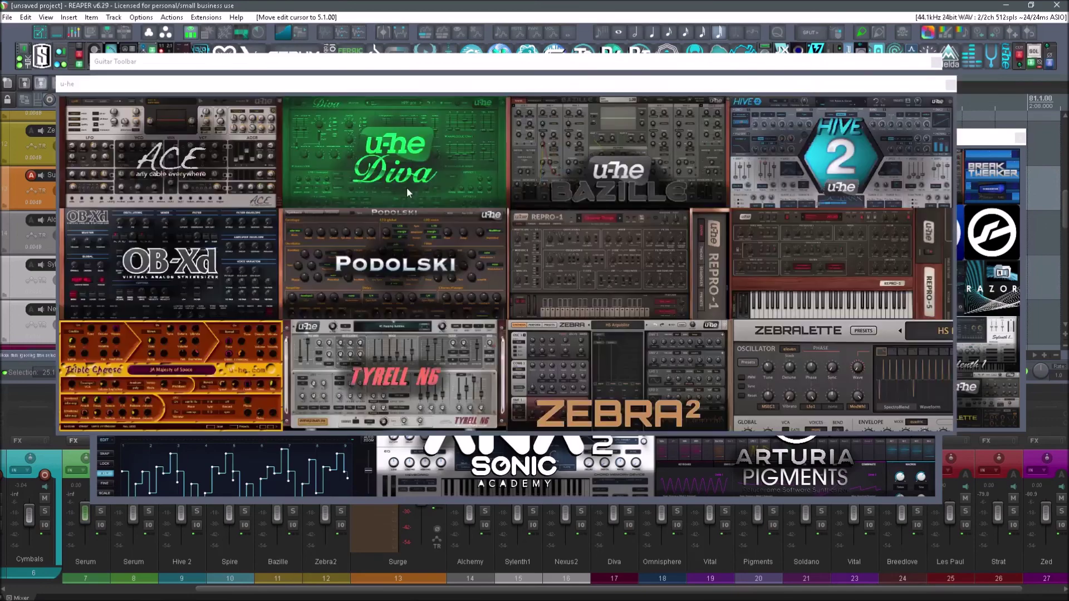
key("Escape")
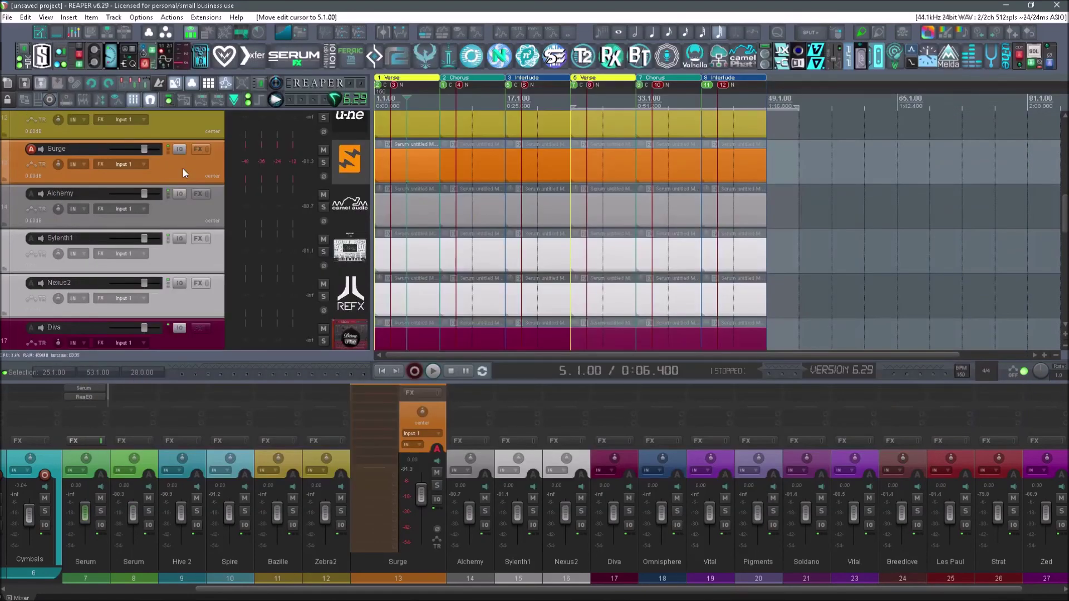
Step: Toggle the Surge track's height between its collapsed and enlarged sizes and move the edit cursor to 9.1.00
key("shift+grave")
key("grave")
key("Right")
key("shift+grave")
key("shift+grave")
key("shift+grave")
key("shift+grave")
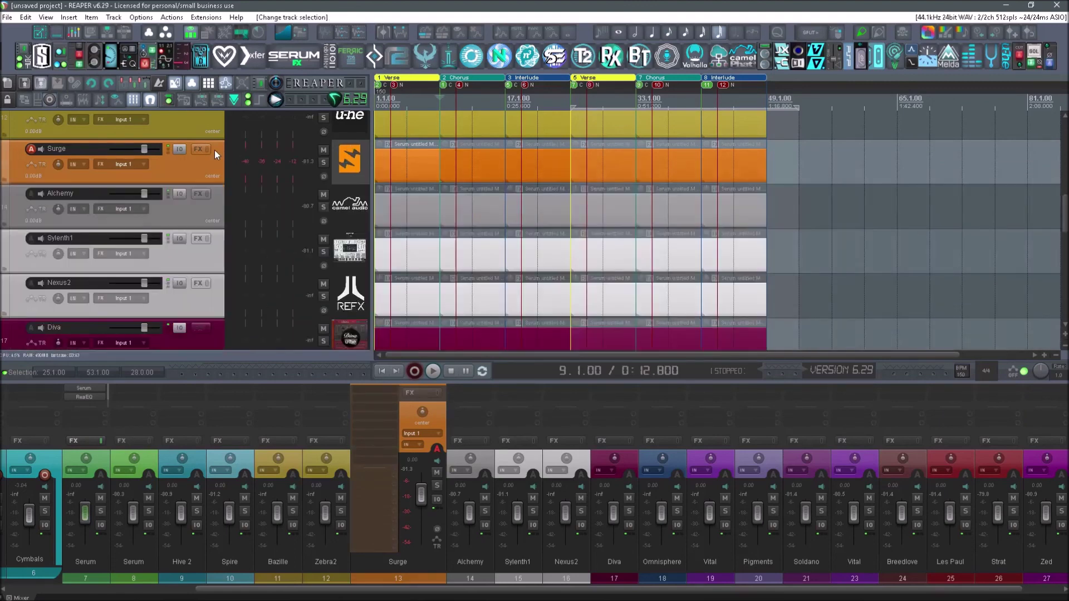
Step: Collapse the Surge track and select Alchemy, then reselect Surge and expand it to its enlarged height
key("grave")
left_click(206, 206)
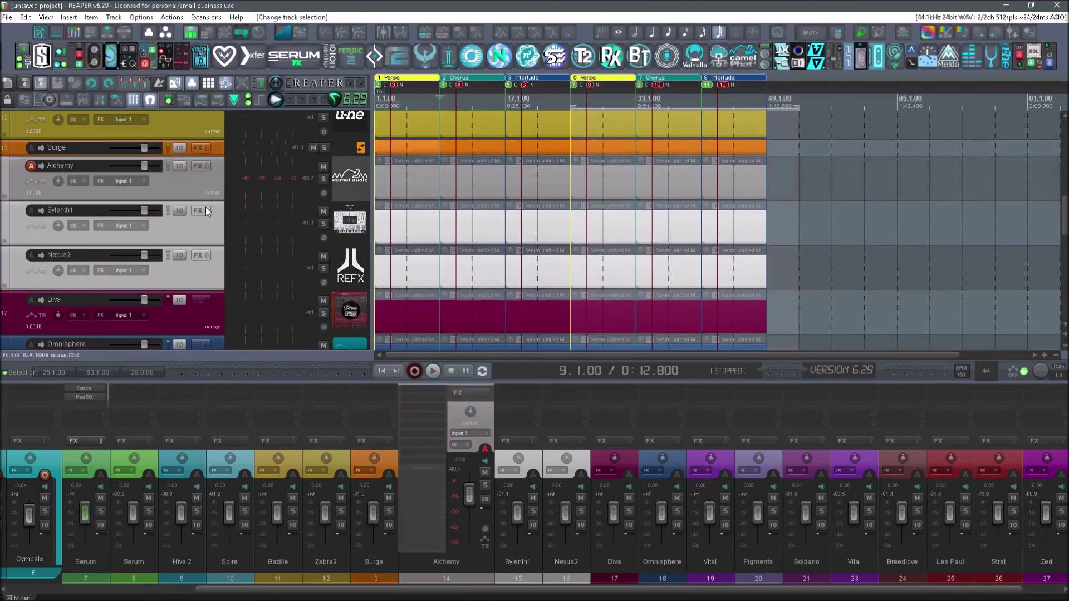
left_click(215, 151)
key("shift+grave")
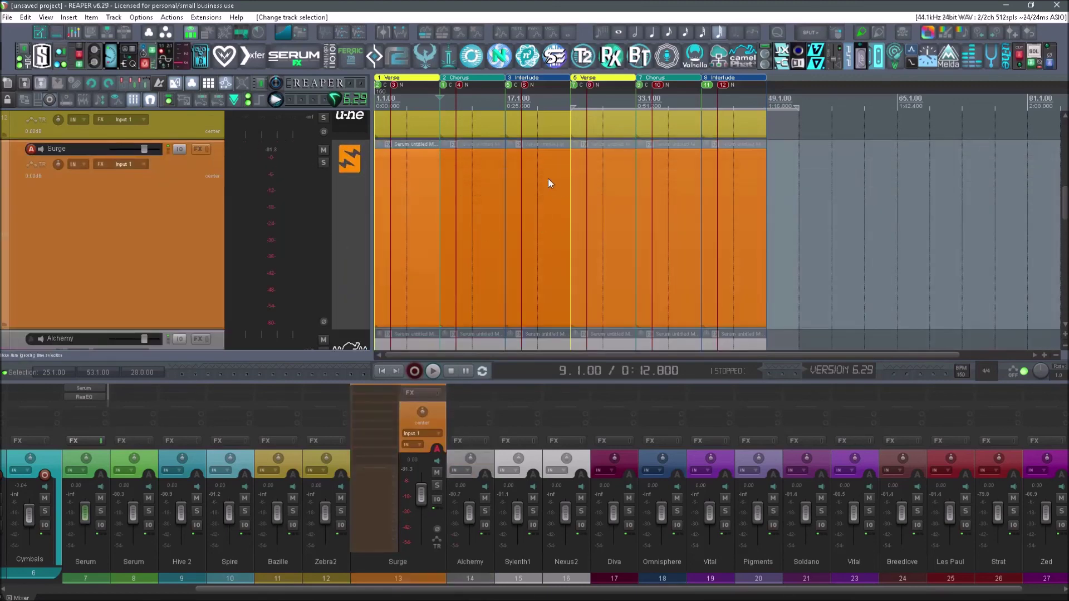